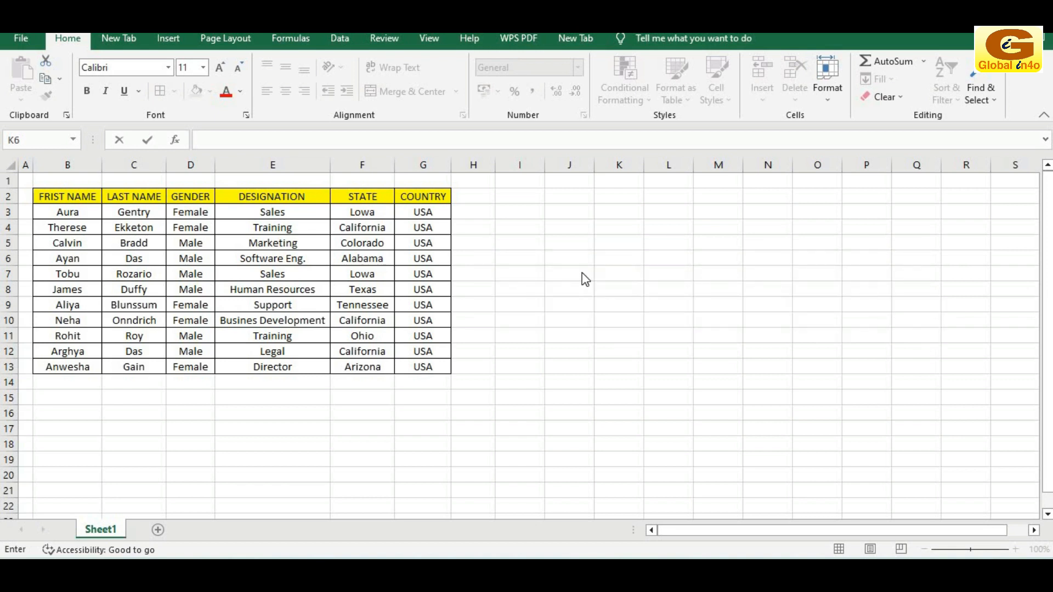
Enter the heading FULL NAME in cell J2 and widen column J to fit full names.
{"action": "left_click", "coordinate": [609, 240]}
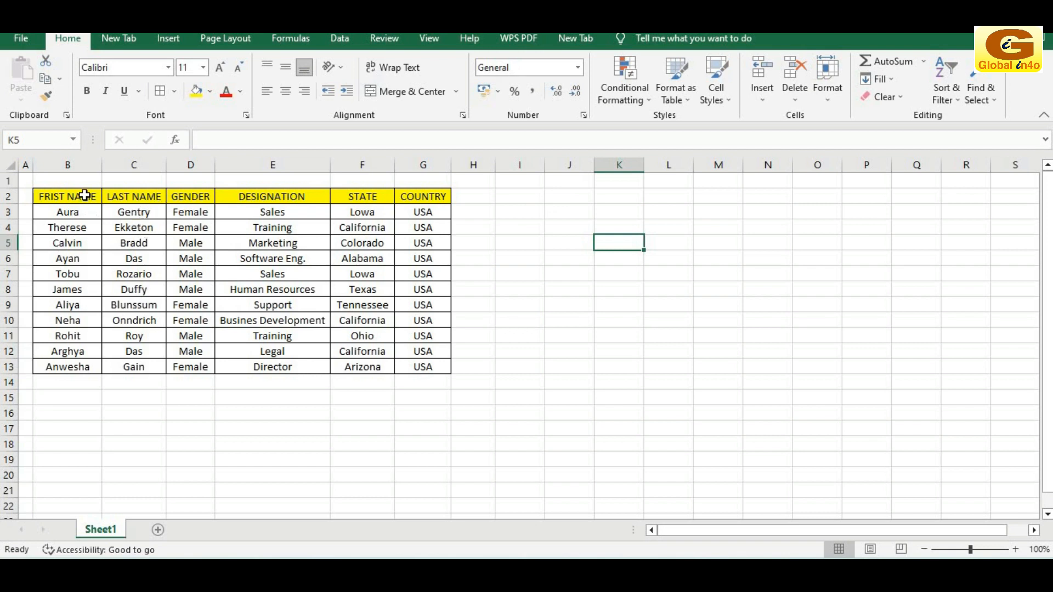
{"action": "left_click", "coordinate": [581, 197]}
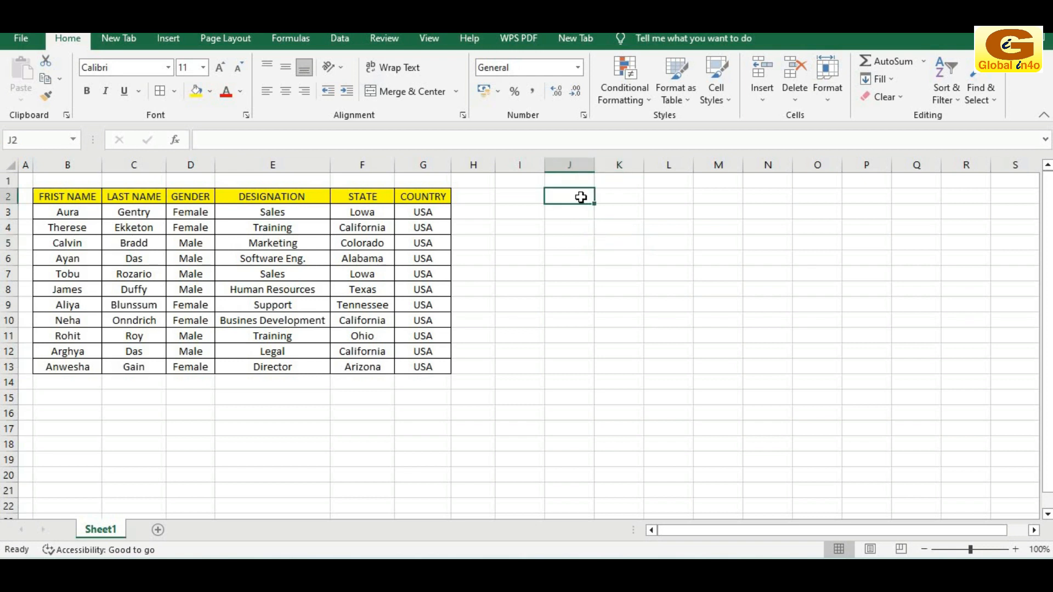
{"action": "type", "text": "FU"}
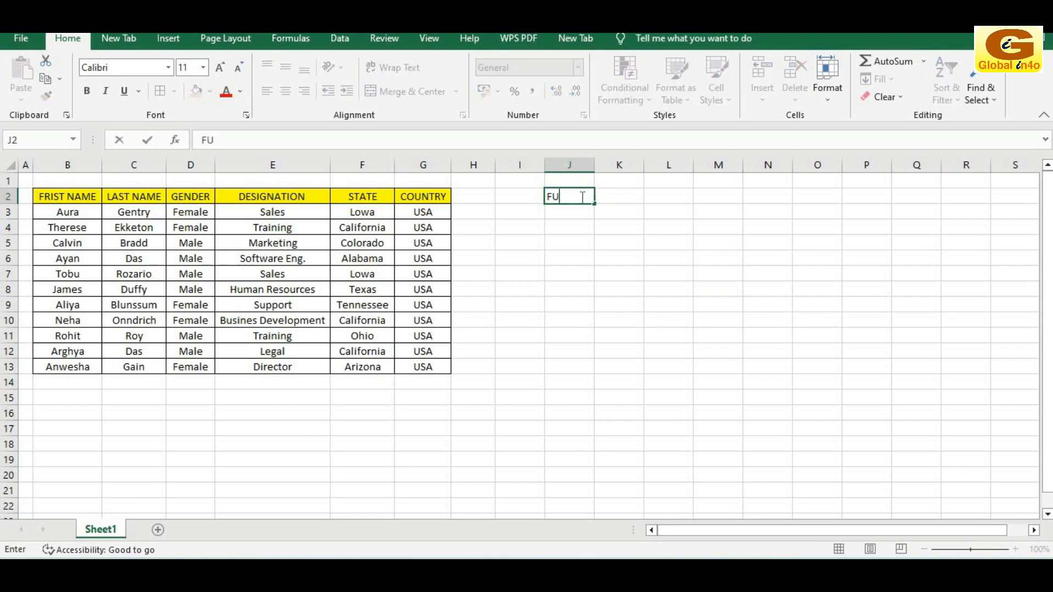
{"action": "type", "text": "LL NAME"}
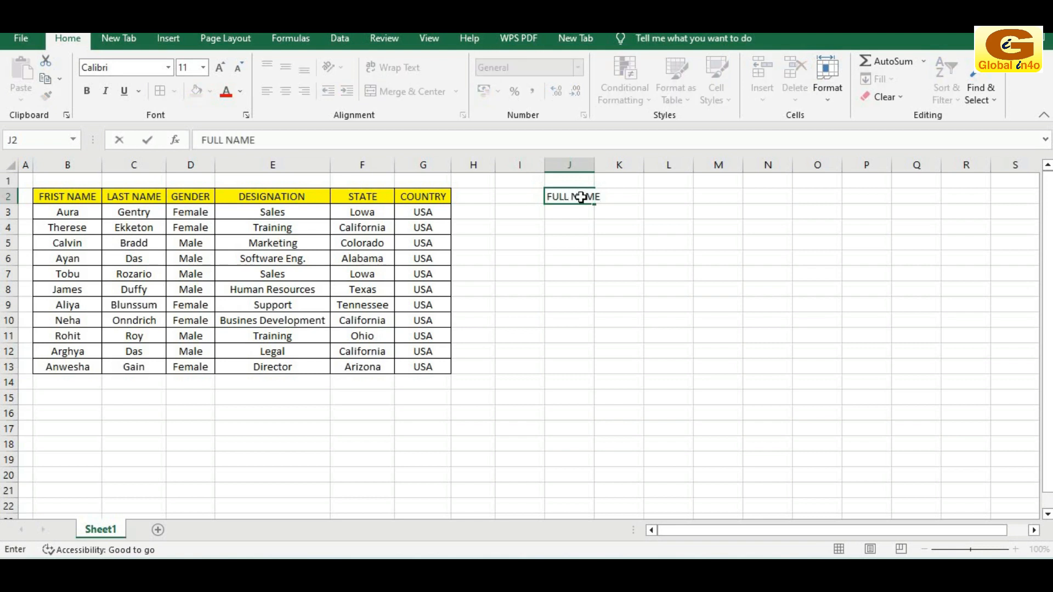
{"action": "key", "text": "Return"}
{"action": "left_click_drag", "start_coordinate": [592, 169], "coordinate": [661, 169]}
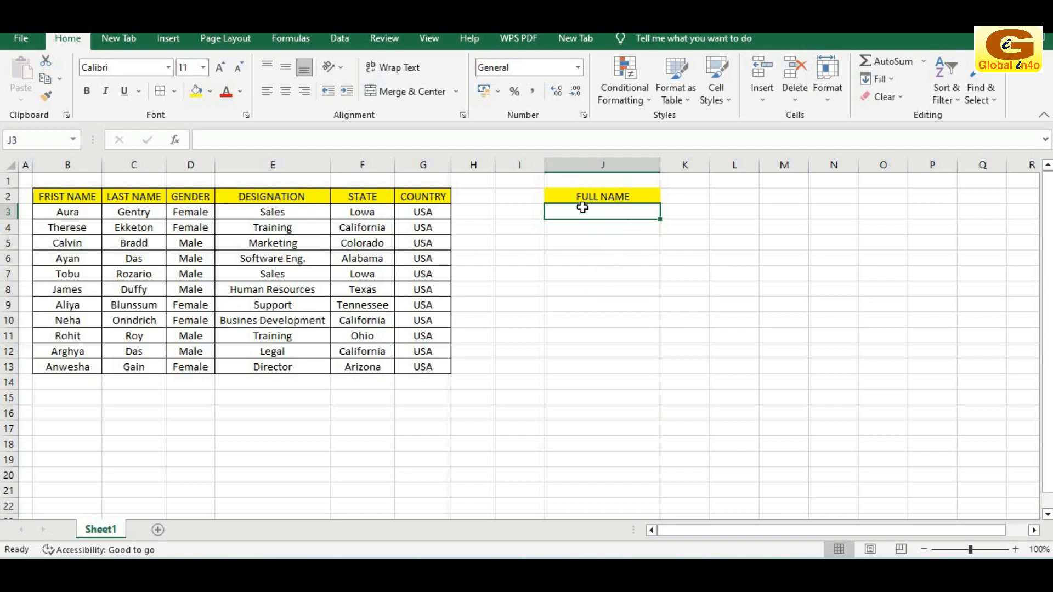
{"action": "left_click_drag", "start_coordinate": [656, 166], "coordinate": [670, 166]}
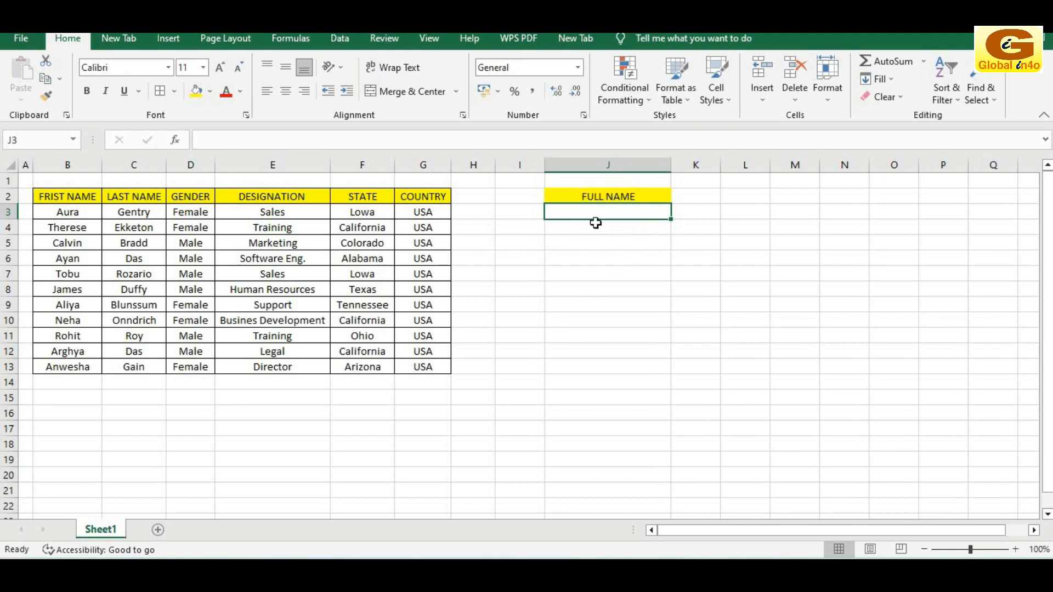
Join the first and last name of the first record in cell J3 with the formula =CONCATENATE(B3,C3).
{"action": "type", "text": "="}
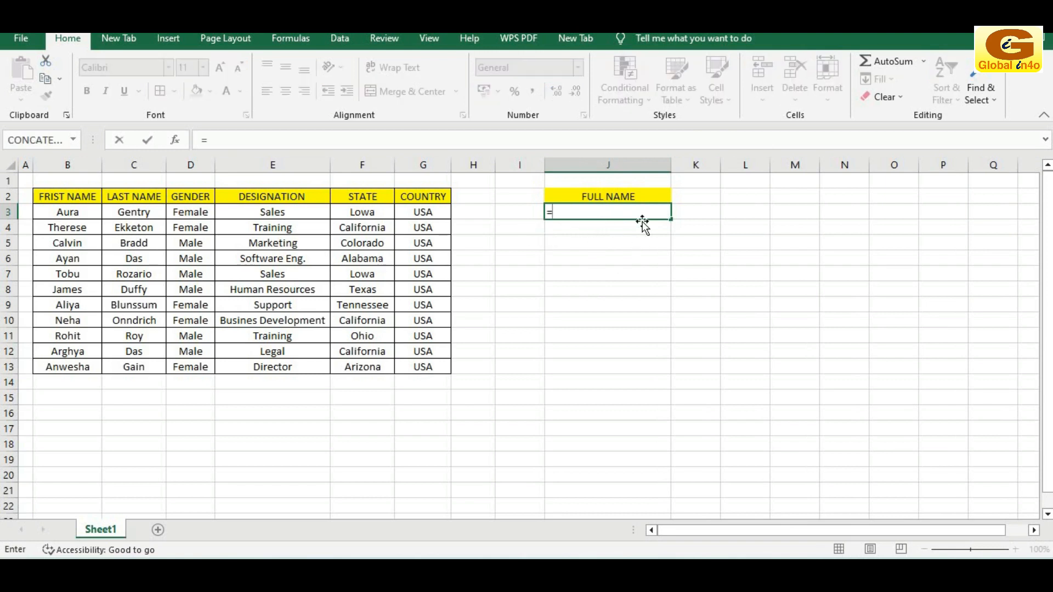
{"action": "type", "text": "C"}
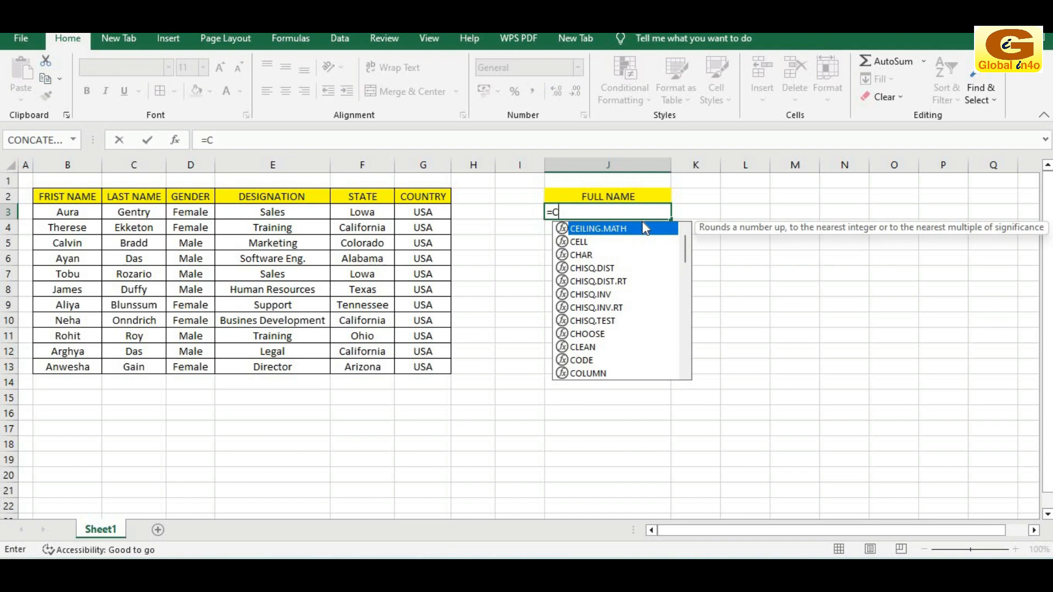
{"action": "type", "text": "ONCATE"}
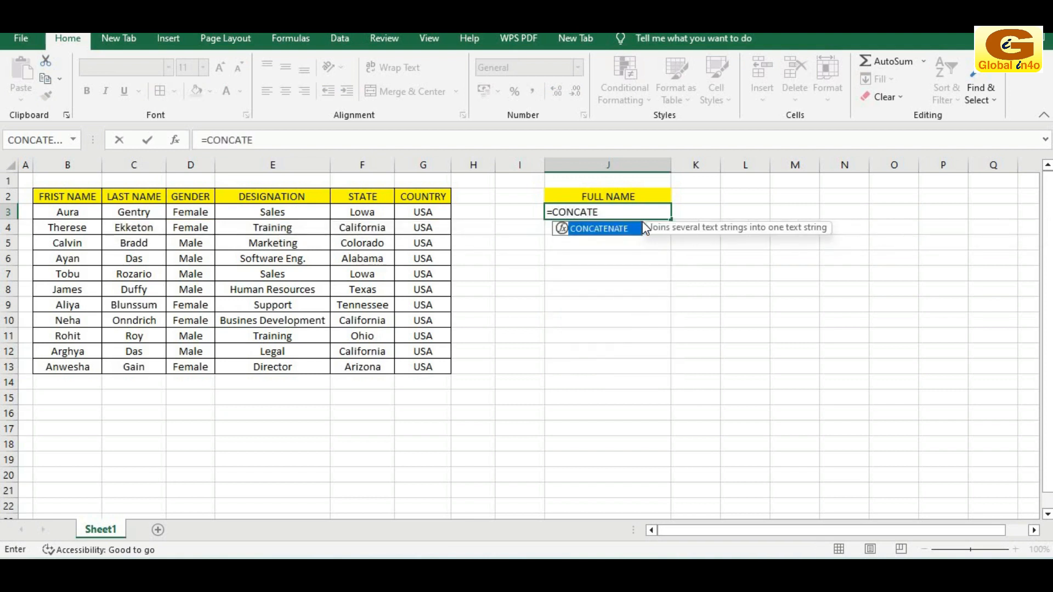
{"action": "type", "text": "NATE"}
{"action": "double_click", "coordinate": [639, 228]}
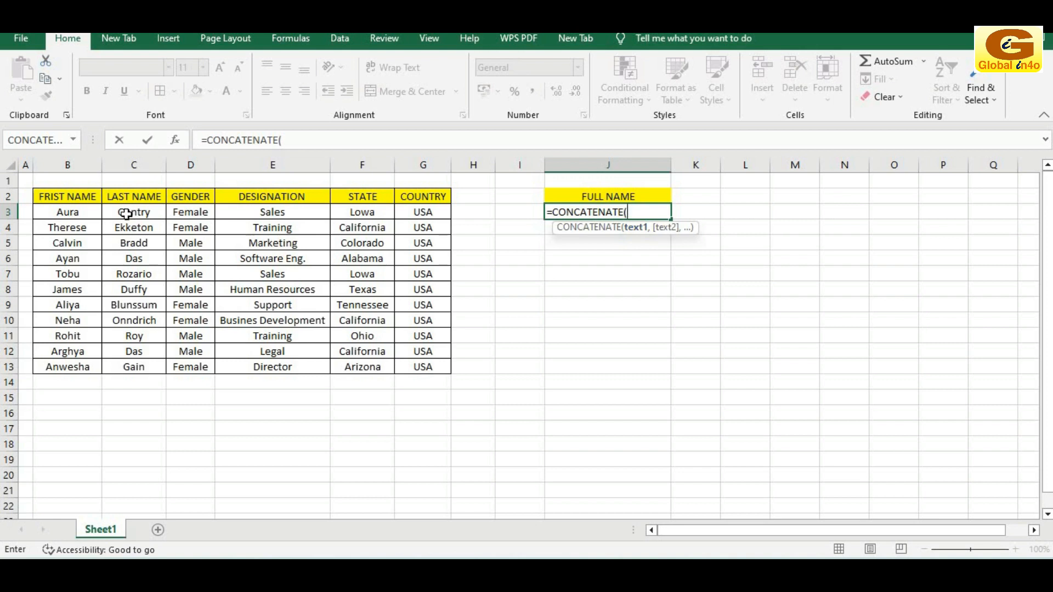
{"action": "left_click", "coordinate": [66, 213]}
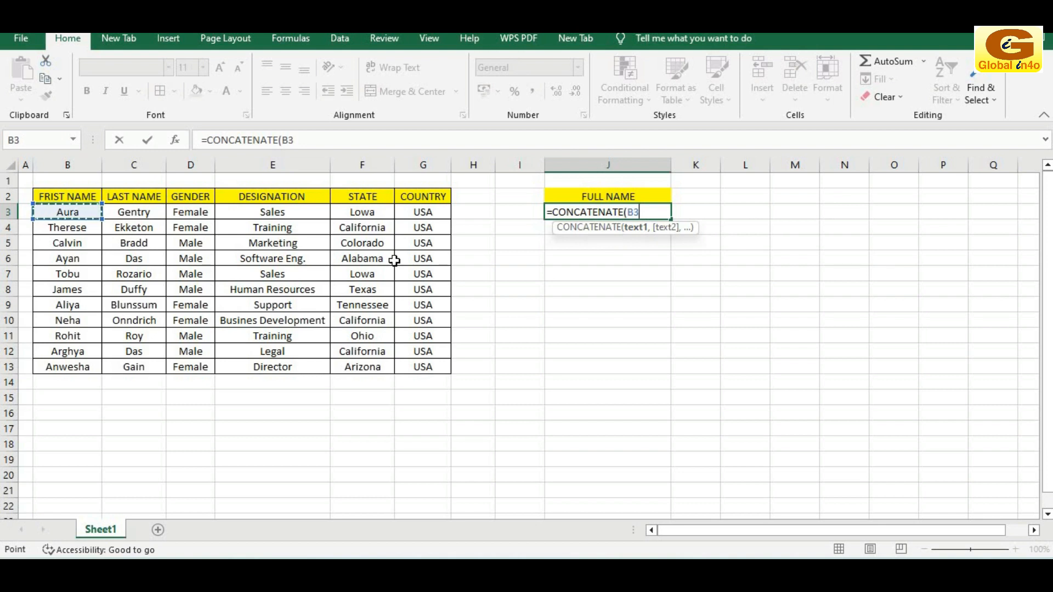
{"action": "type", "text": ","}
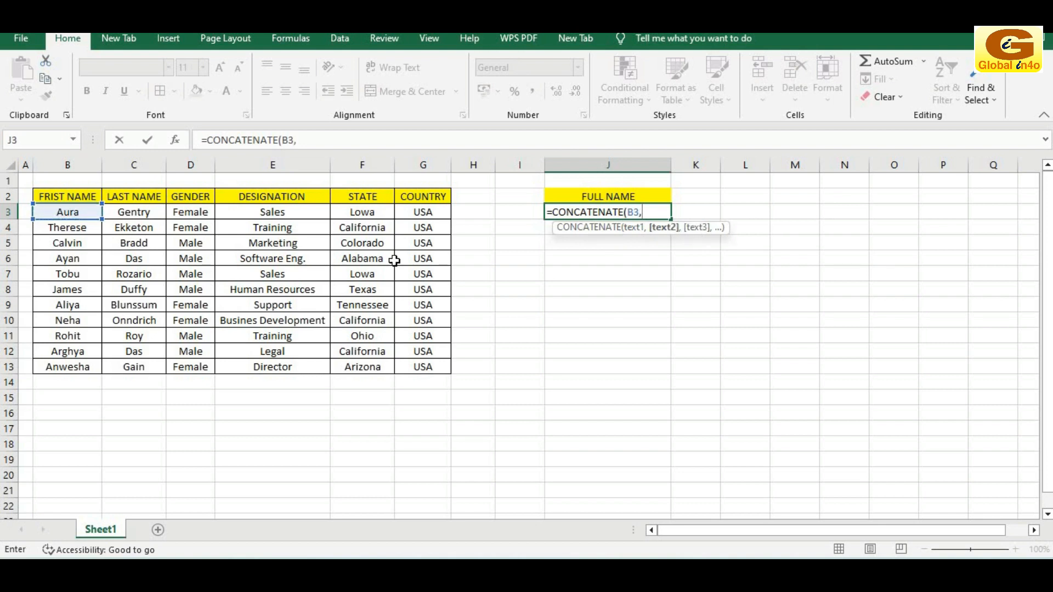
{"action": "left_click", "coordinate": [145, 212]}
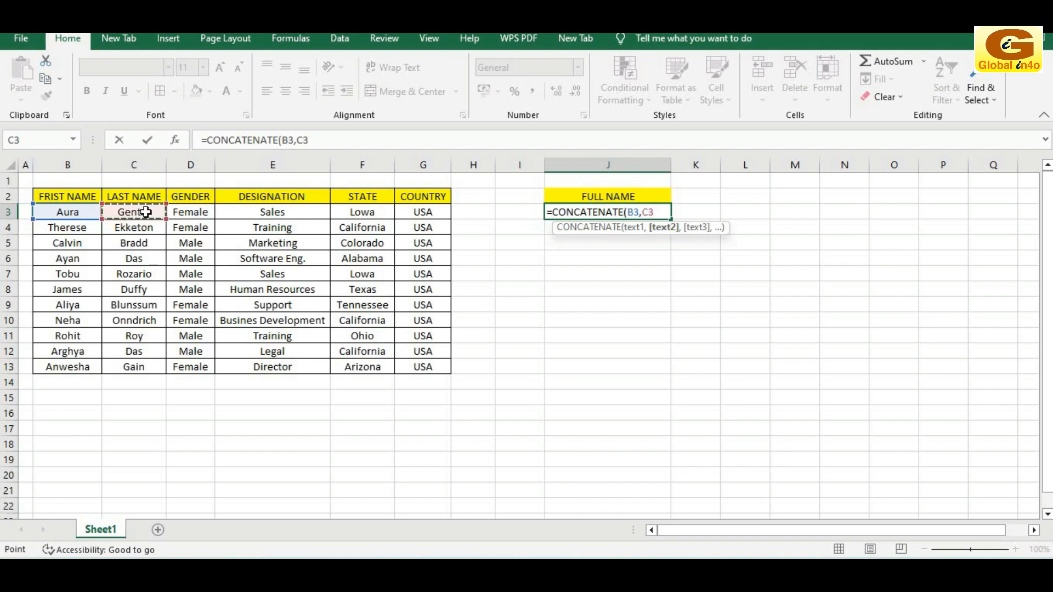
{"action": "type", "text": ")"}
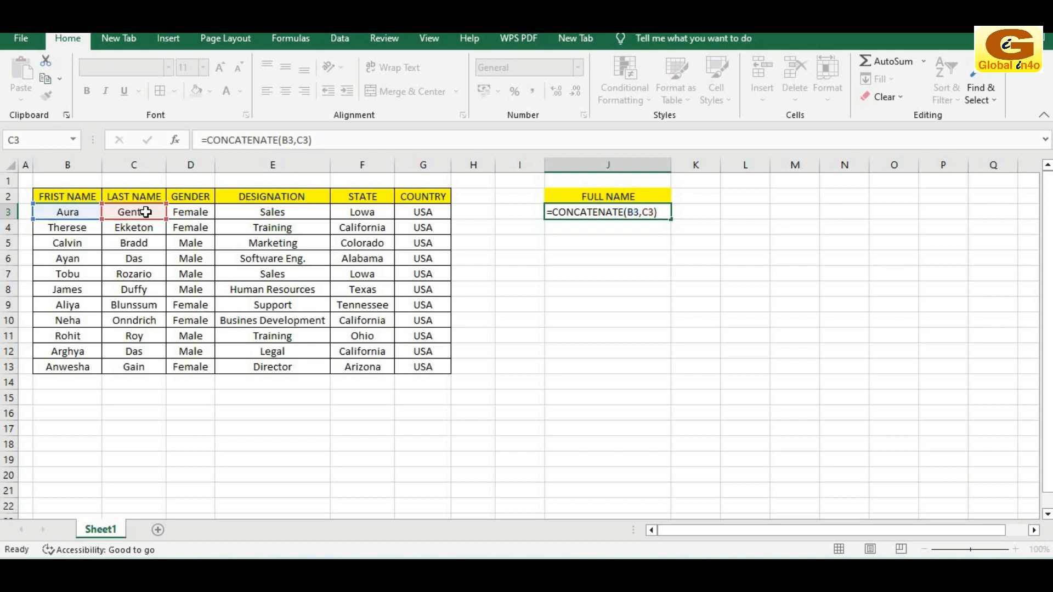
{"action": "key", "text": "Return"}
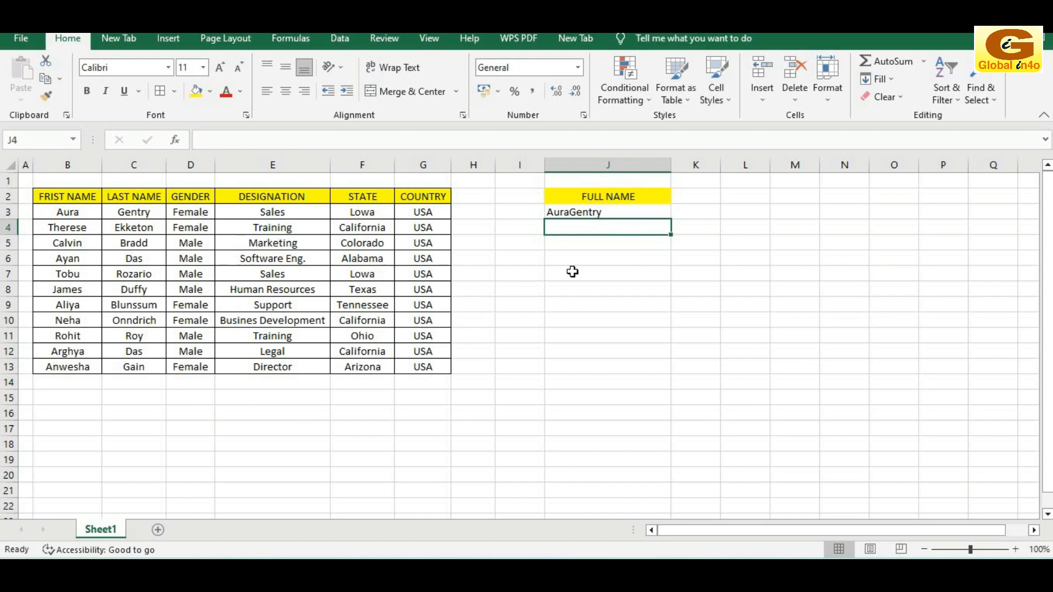
Add a space between the two names in J3 by changing the formula to =CONCATENATE(B3," ",C3).
{"action": "left_click", "coordinate": [599, 212]}
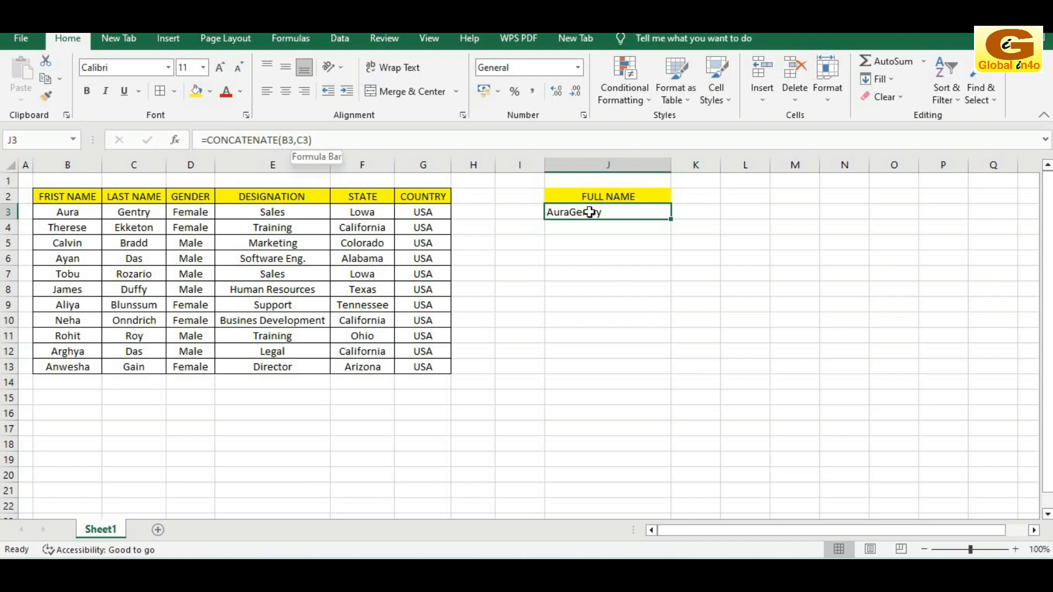
{"action": "left_click", "coordinate": [298, 141]}
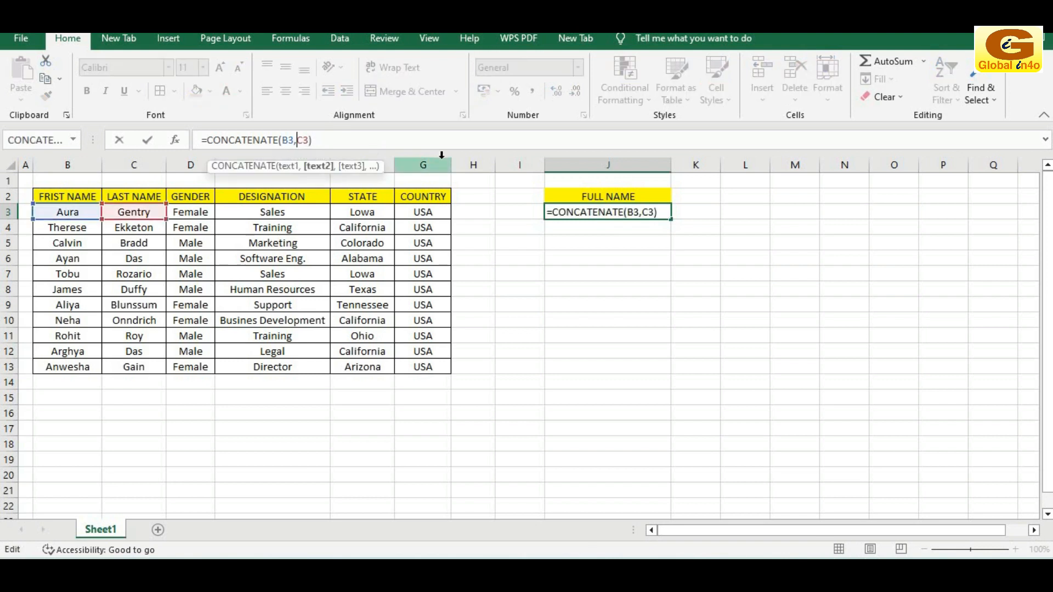
{"action": "type", "text": "\""}
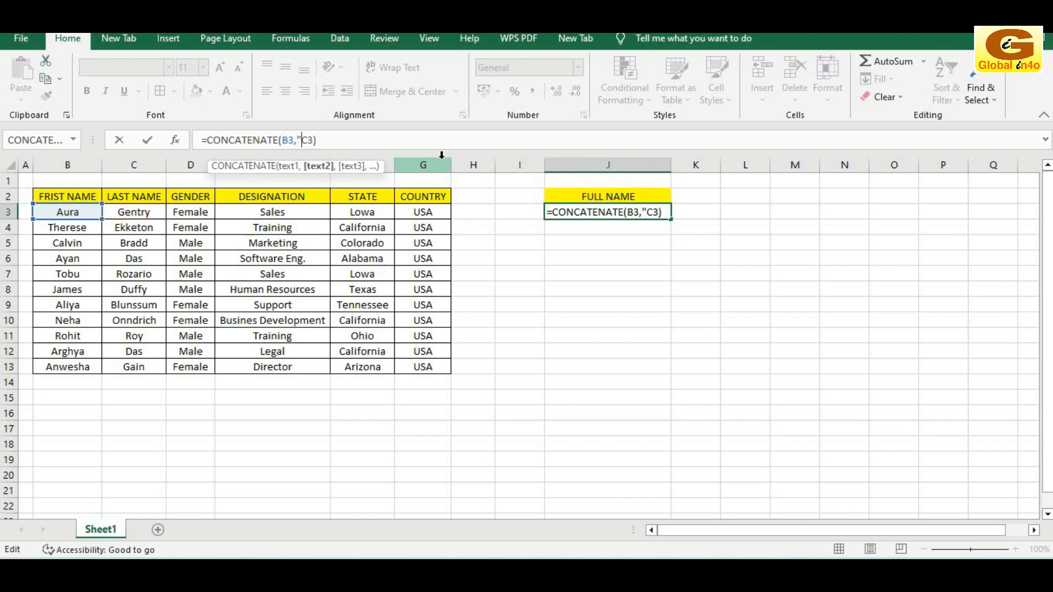
{"action": "type", "text": ","}
{"action": "key", "text": "BackSpace"}
{"action": "type", "text": "\","}
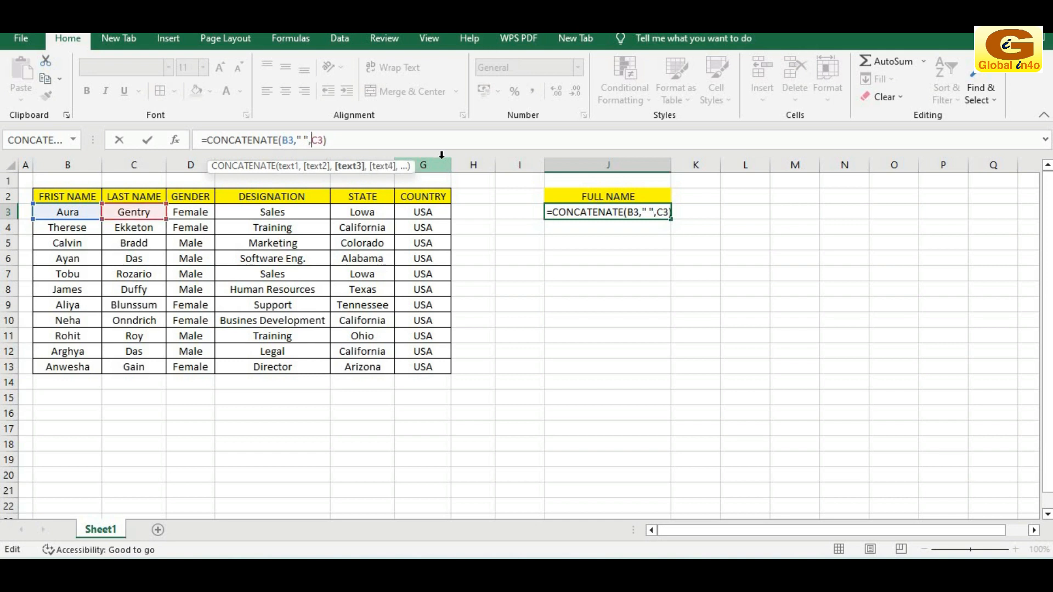
{"action": "key", "text": "Return"}
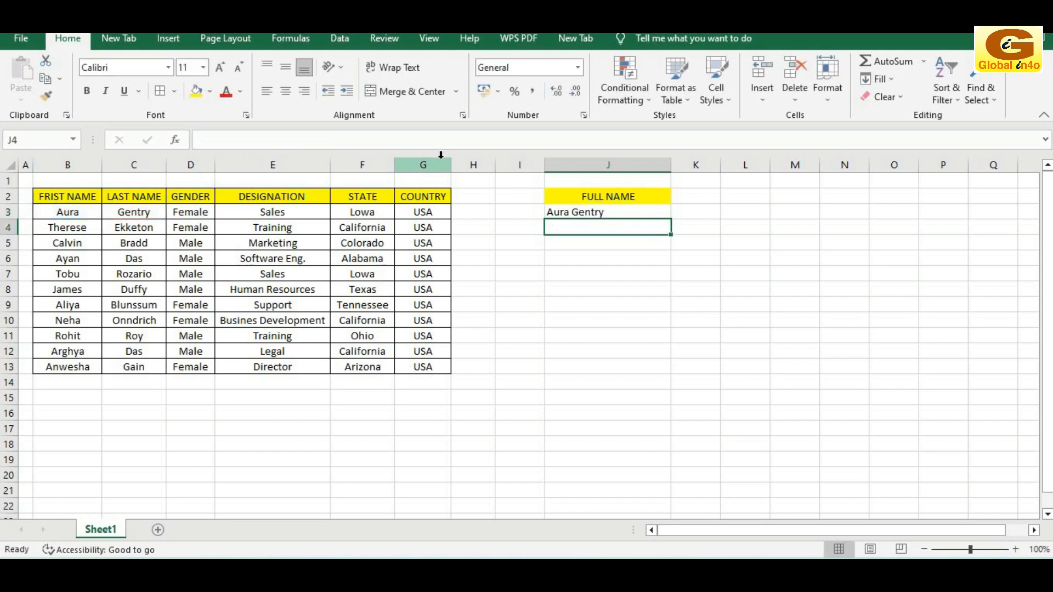
Fill the full-name formula from J3 down to J13 for all the remaining records.
{"action": "left_click", "coordinate": [570, 211]}
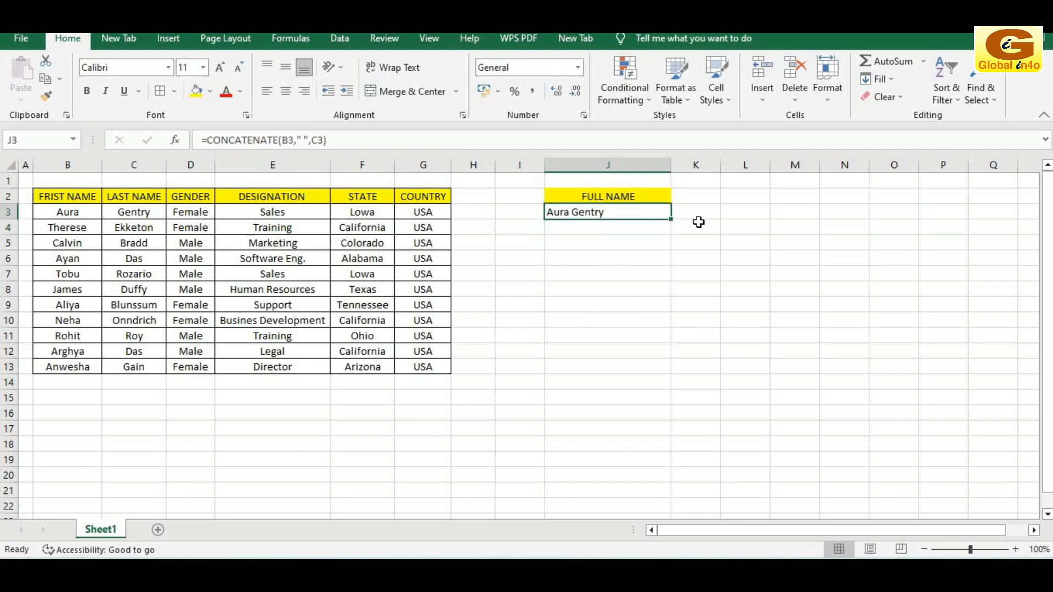
{"action": "left_click_drag", "start_coordinate": [672, 220], "coordinate": [689, 376]}
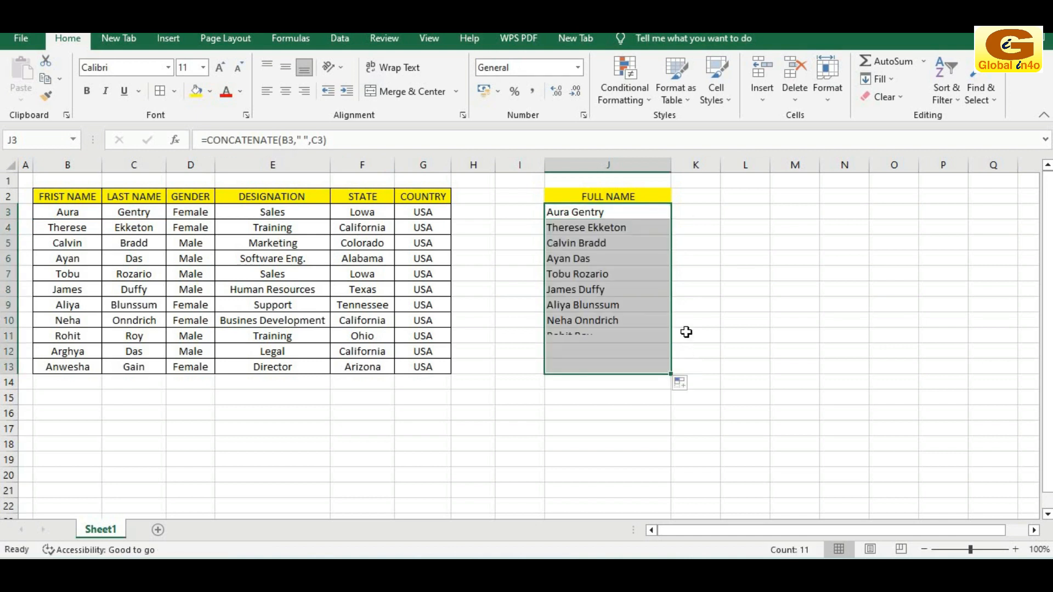
{"action": "left_click", "coordinate": [781, 276]}
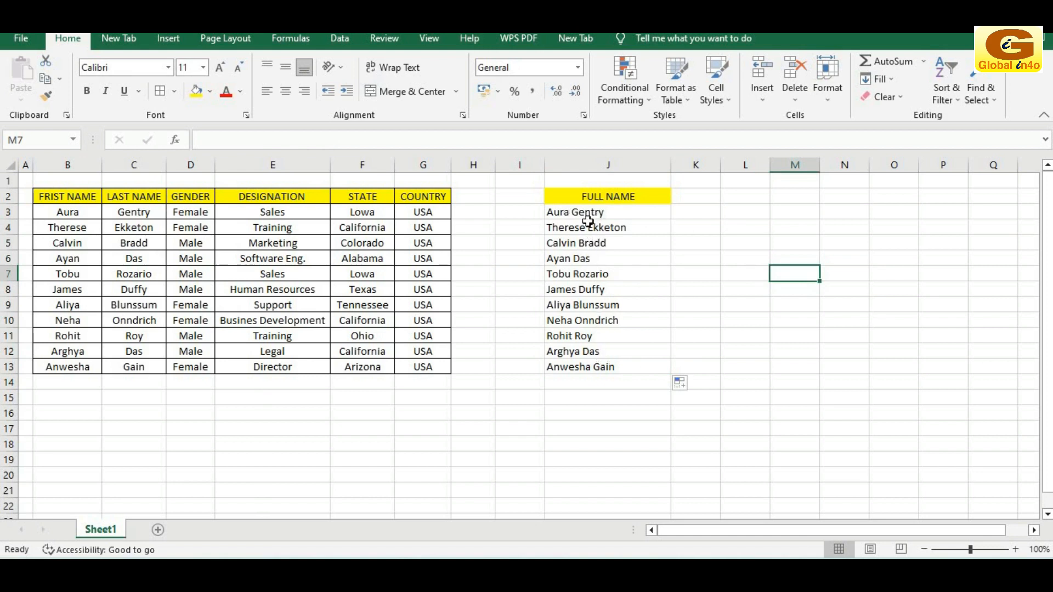
{"action": "left_click", "coordinate": [603, 212]}
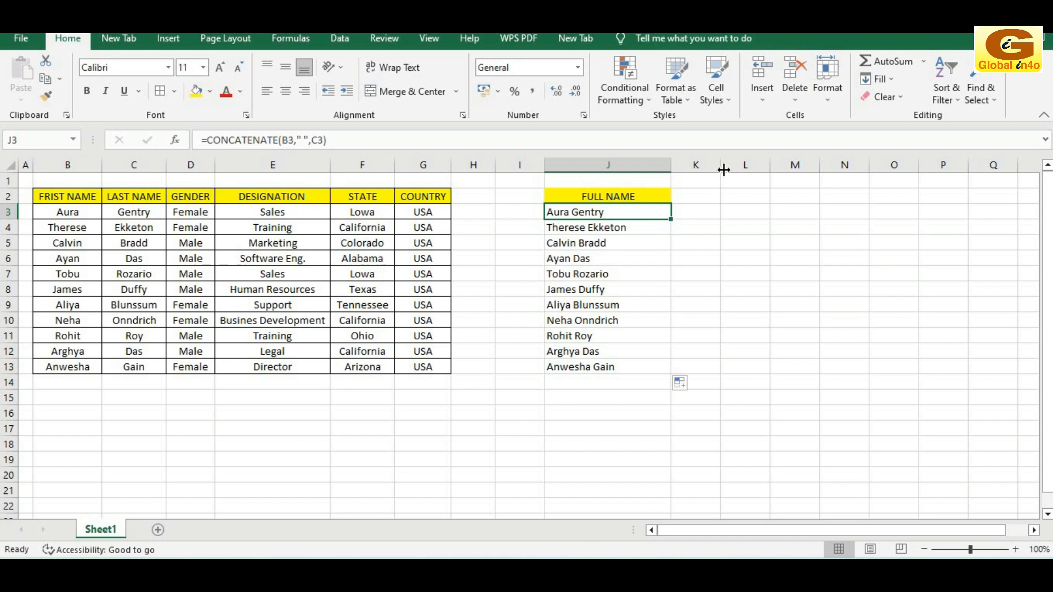
Widen column K and enter the heading FULL INFORMATION in cell K2.
{"action": "left_click_drag", "start_coordinate": [719, 164], "coordinate": [845, 166]}
{"action": "left_click", "coordinate": [749, 196]}
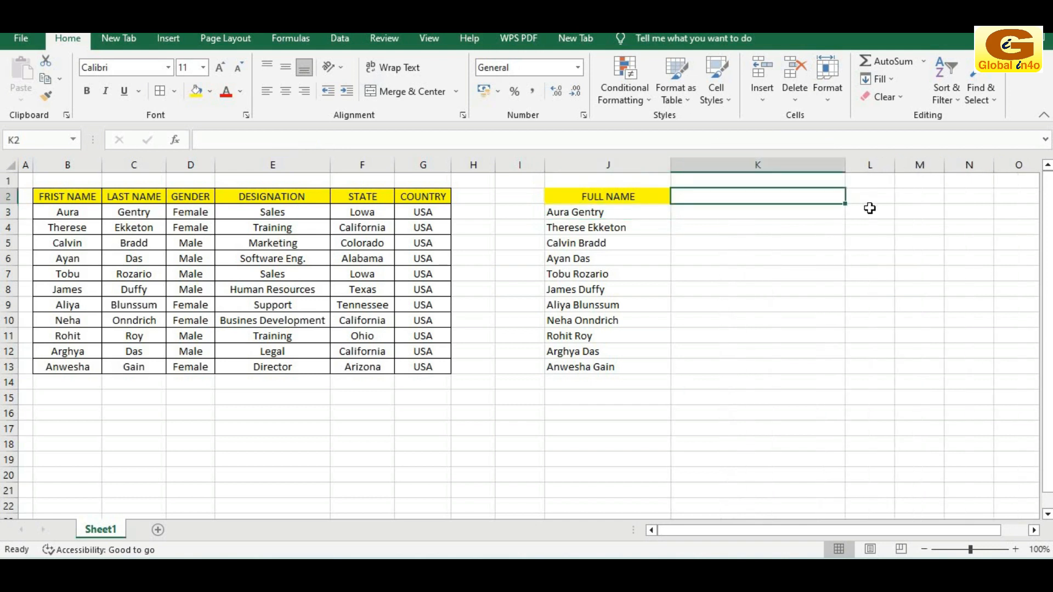
{"action": "type", "text": "F"}
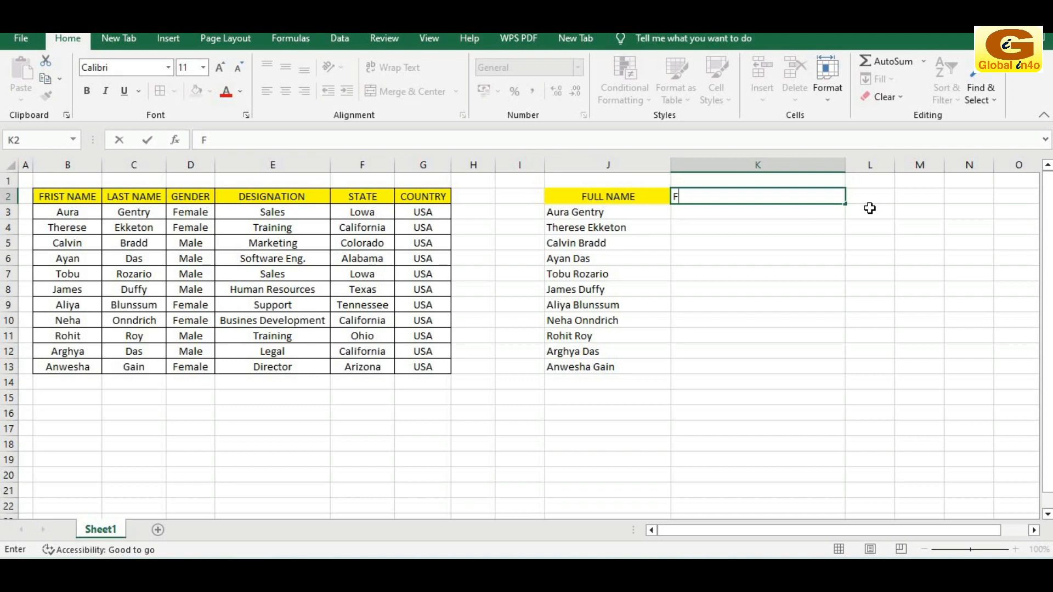
{"action": "key", "text": "BackSpace"}
{"action": "type", "text": "FULL INFORMATION"}
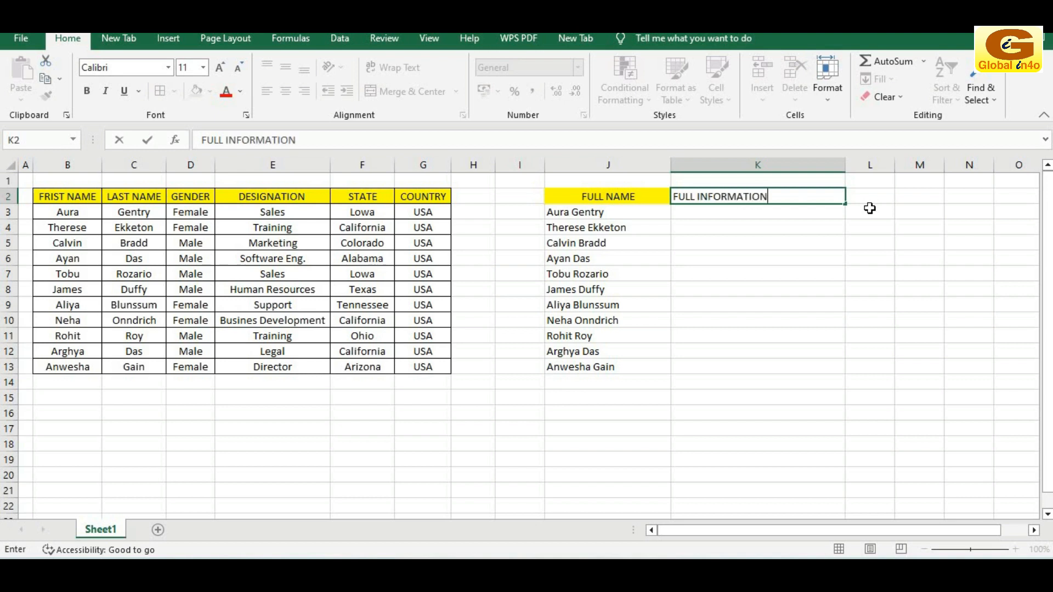
{"action": "key", "text": "Return"}
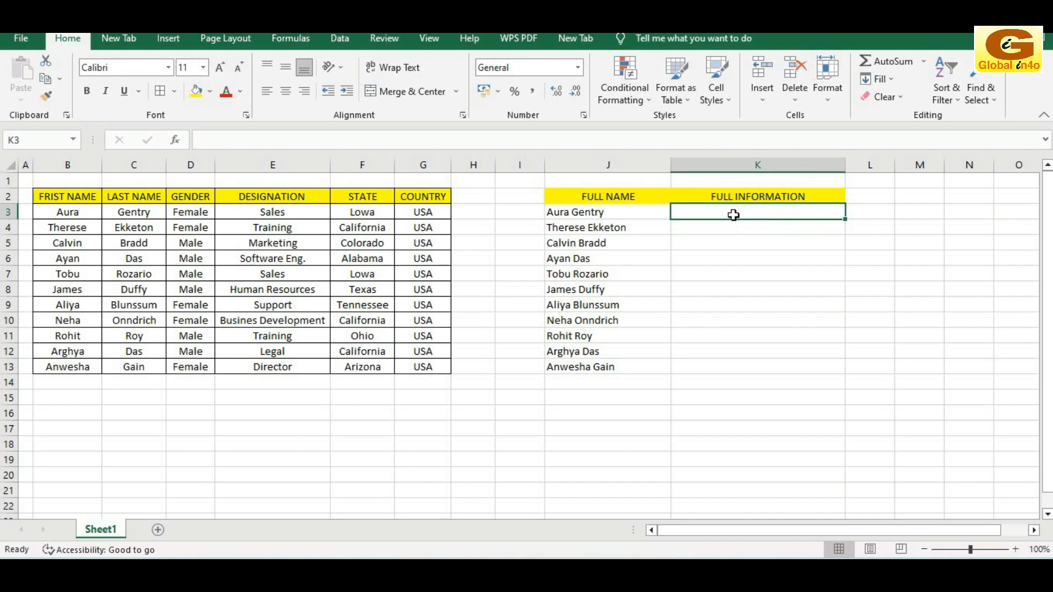
Begin a CONCATENATE formula in K3 that joins the first name B3, a space " " and the last name C3.
{"action": "type", "text": "="}
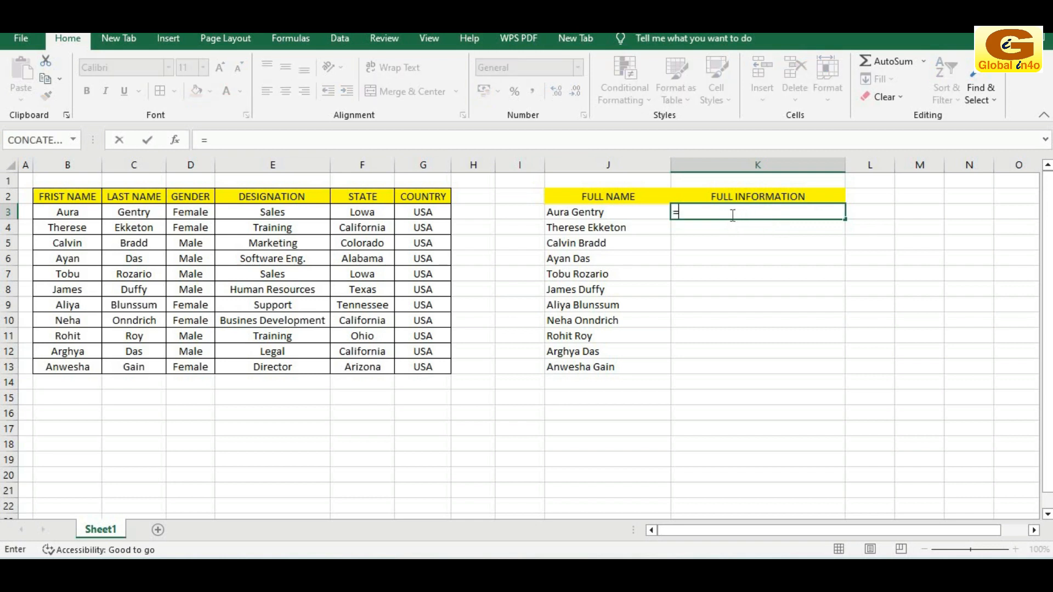
{"action": "type", "text": "C"}
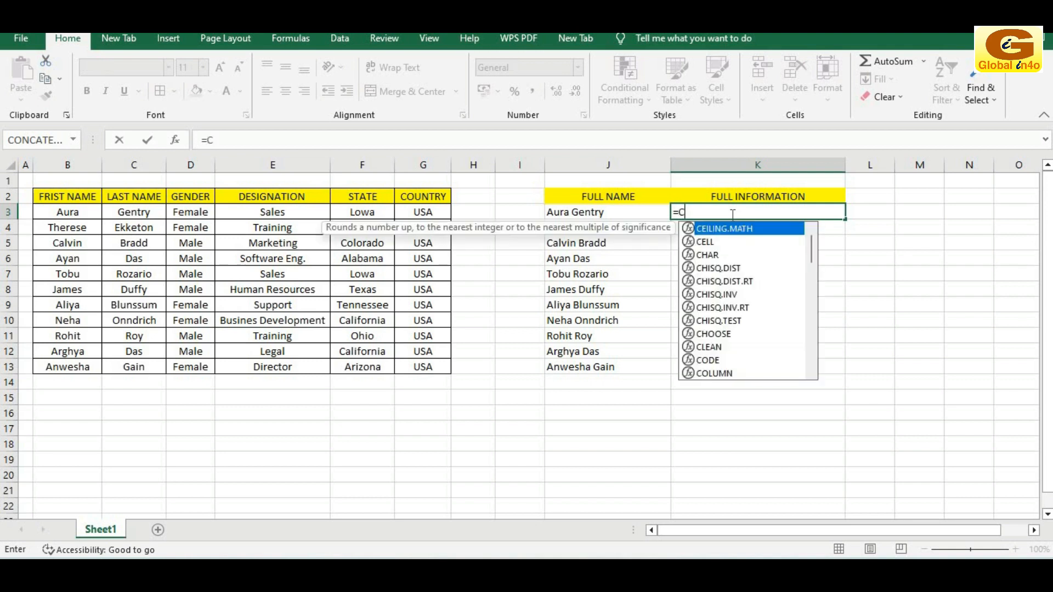
{"action": "type", "text": "ON"}
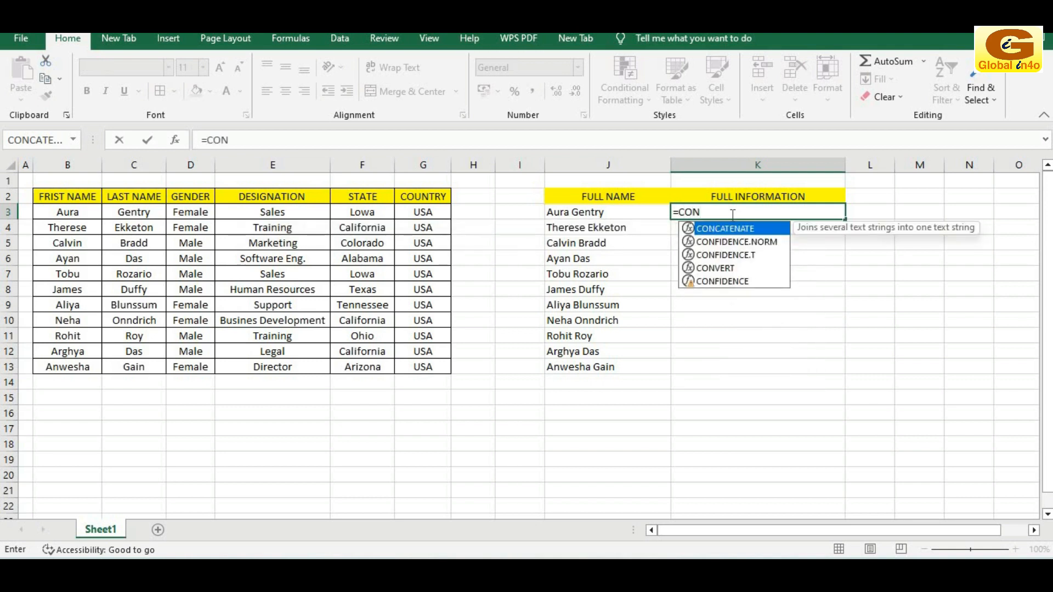
{"action": "type", "text": "CATENATE"}
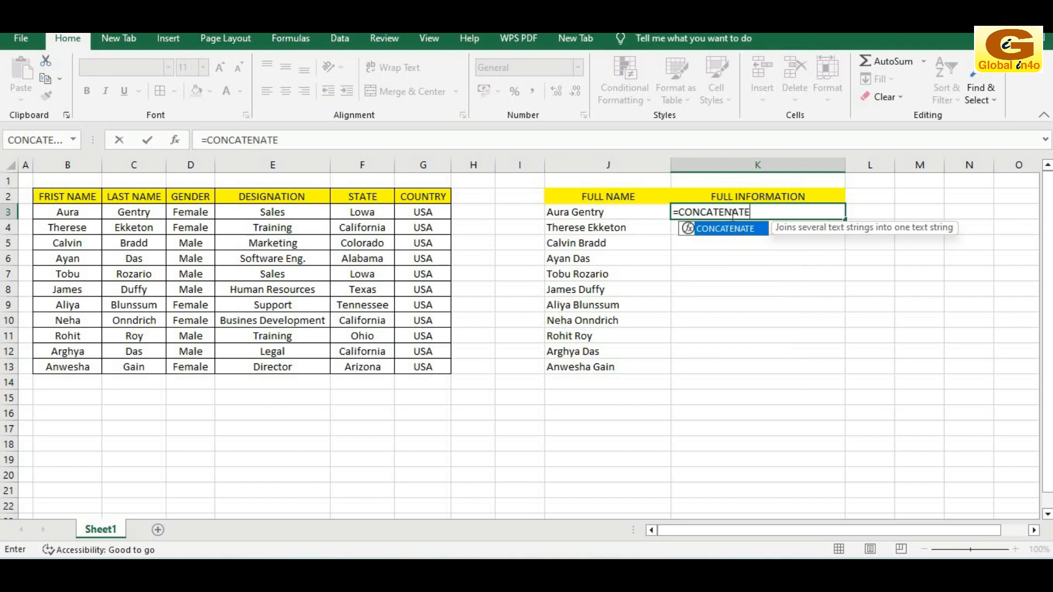
{"action": "type", "text": "("}
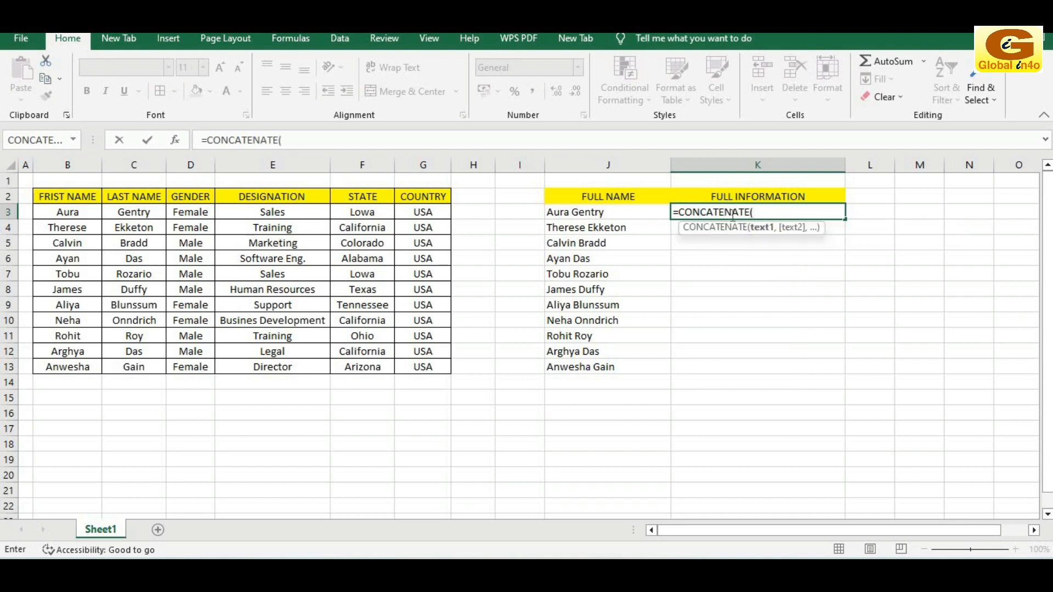
{"action": "left_click", "coordinate": [90, 212]}
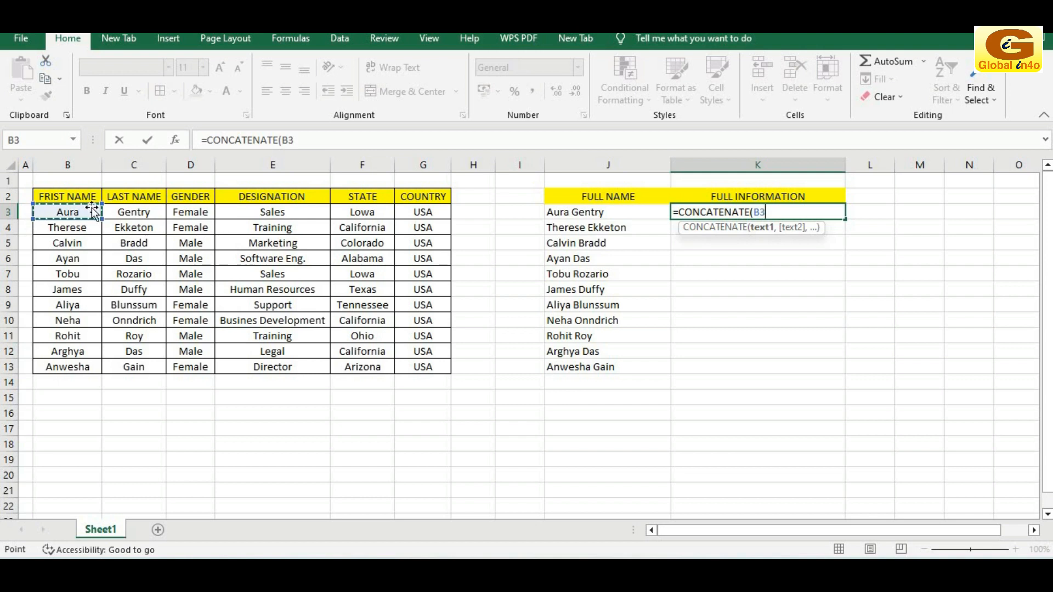
{"action": "type", "text": ","}
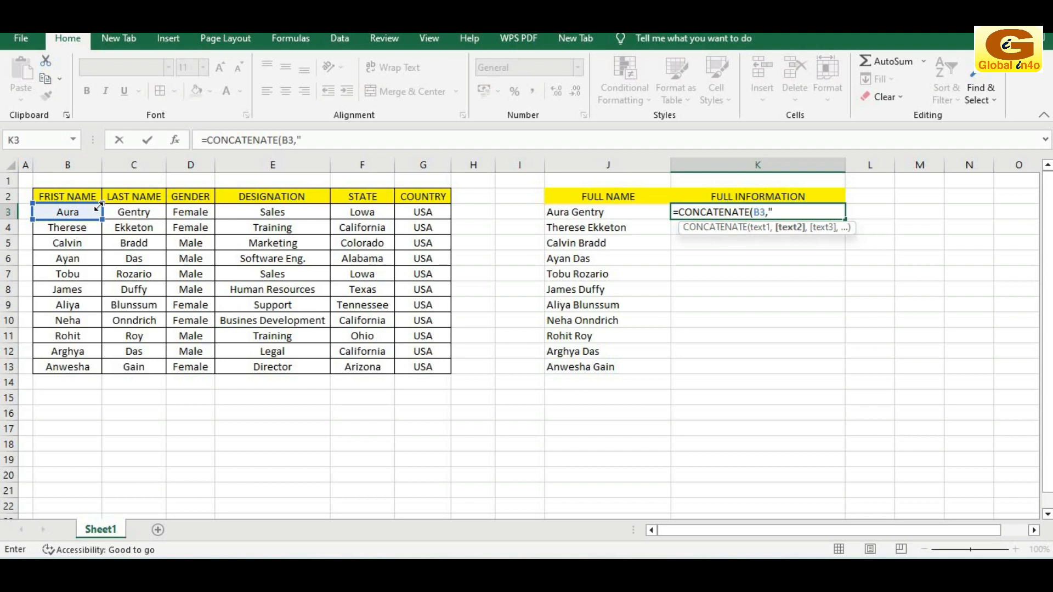
{"action": "type", "text": "\" \","}
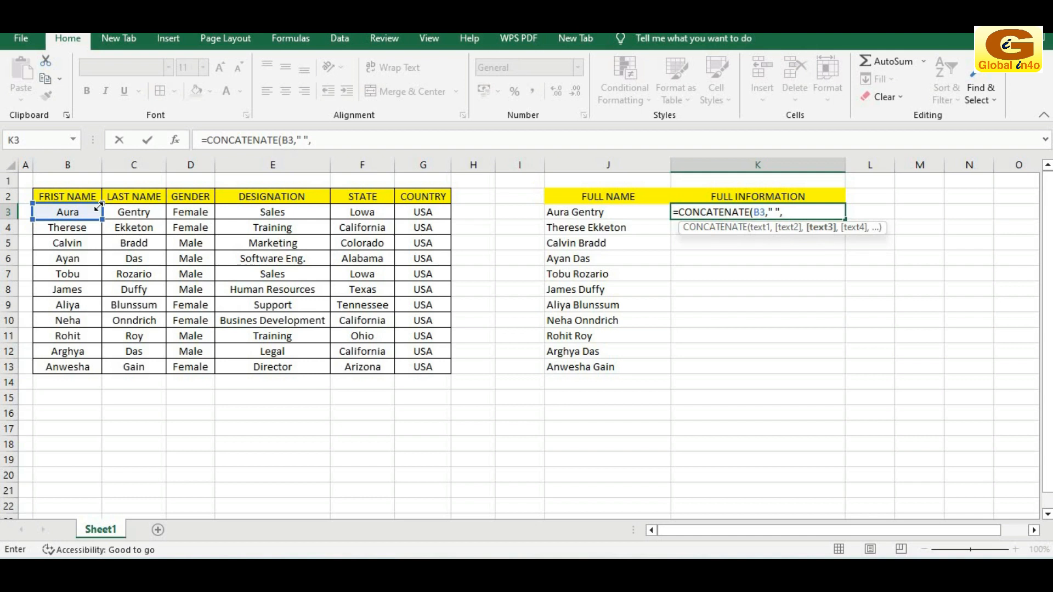
{"action": "left_click", "coordinate": [138, 212]}
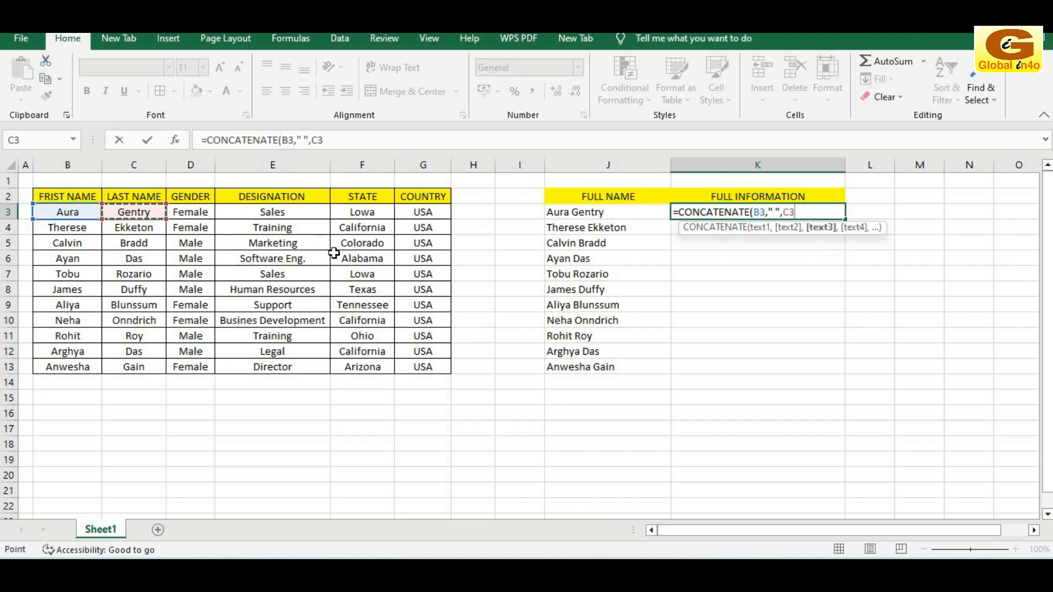
Extend the unfinished K3 formula with a CHAR(10) line break followed by the gender cell D3.
{"action": "type", "text": ","}
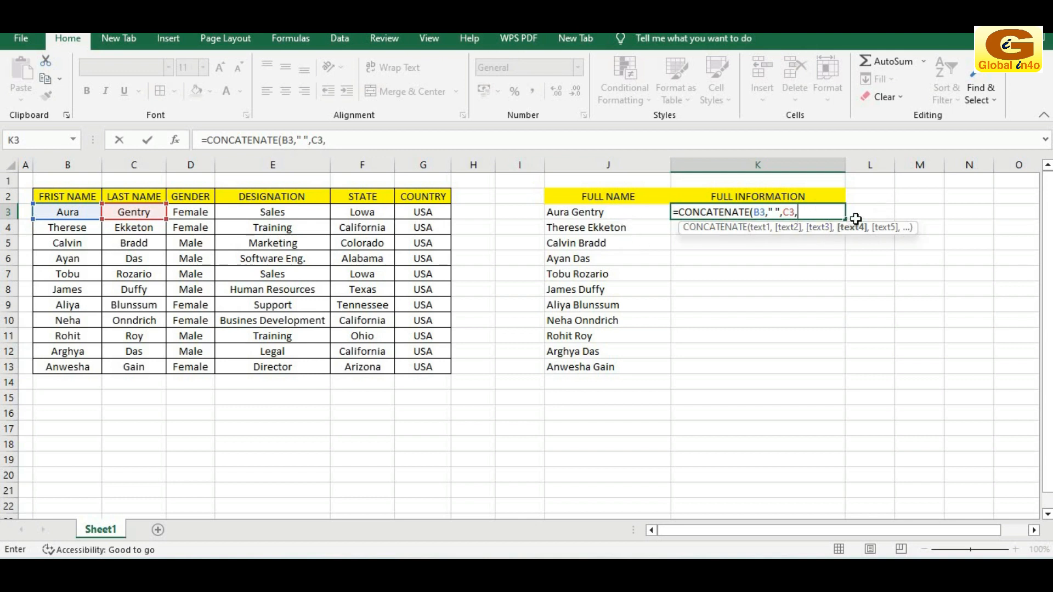
{"action": "type", "text": "CHA"}
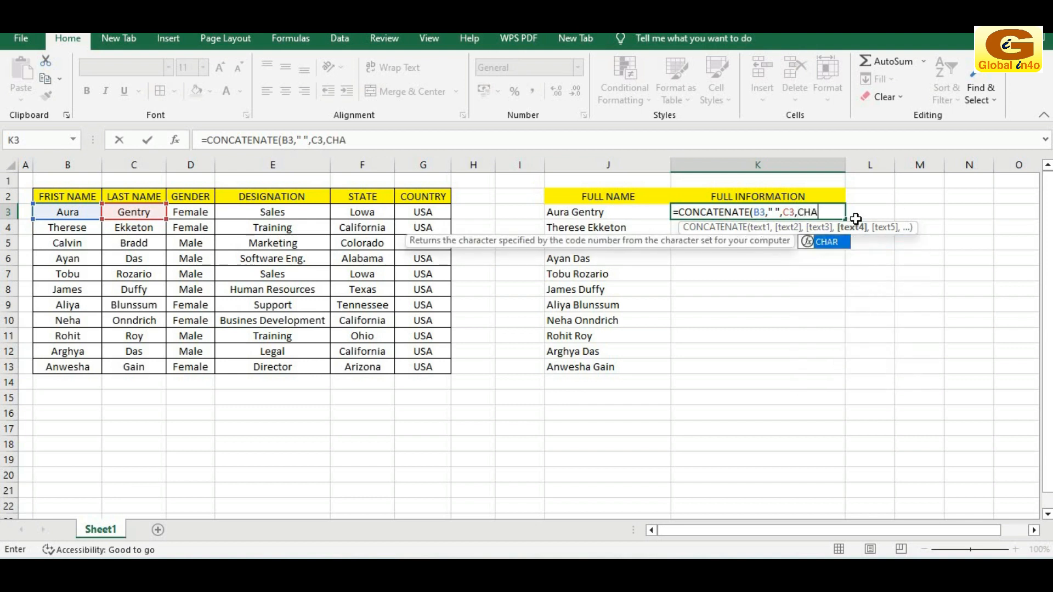
{"action": "type", "text": "R(1"}
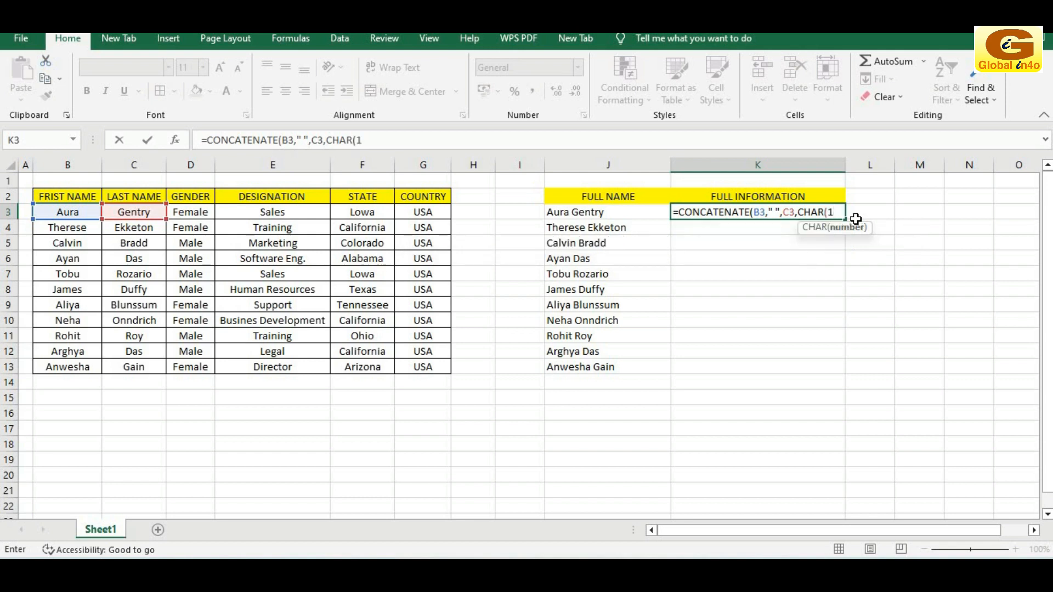
{"action": "type", "text": "0)"}
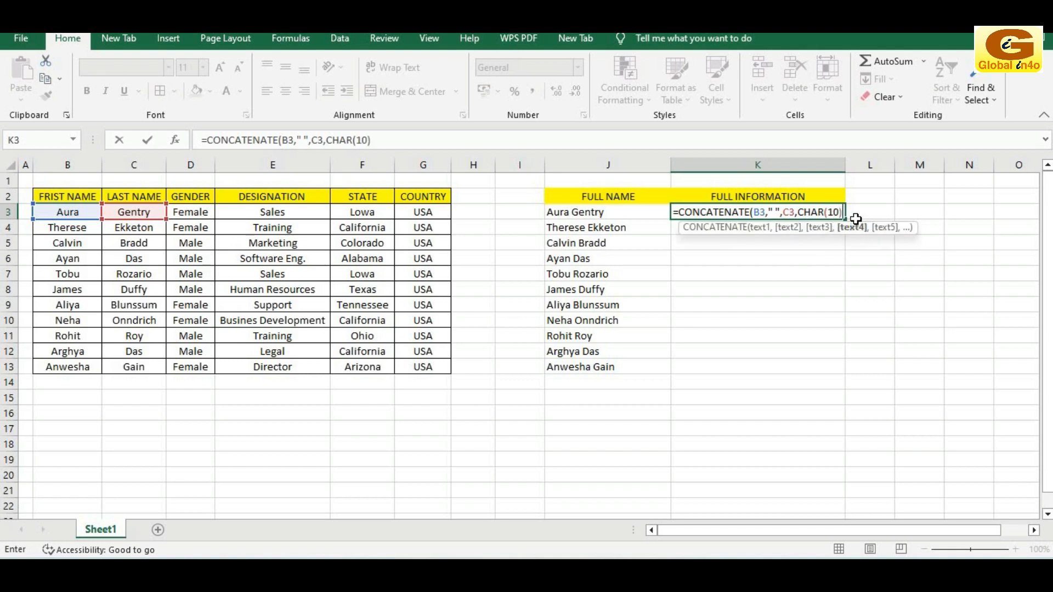
{"action": "type", "text": ","}
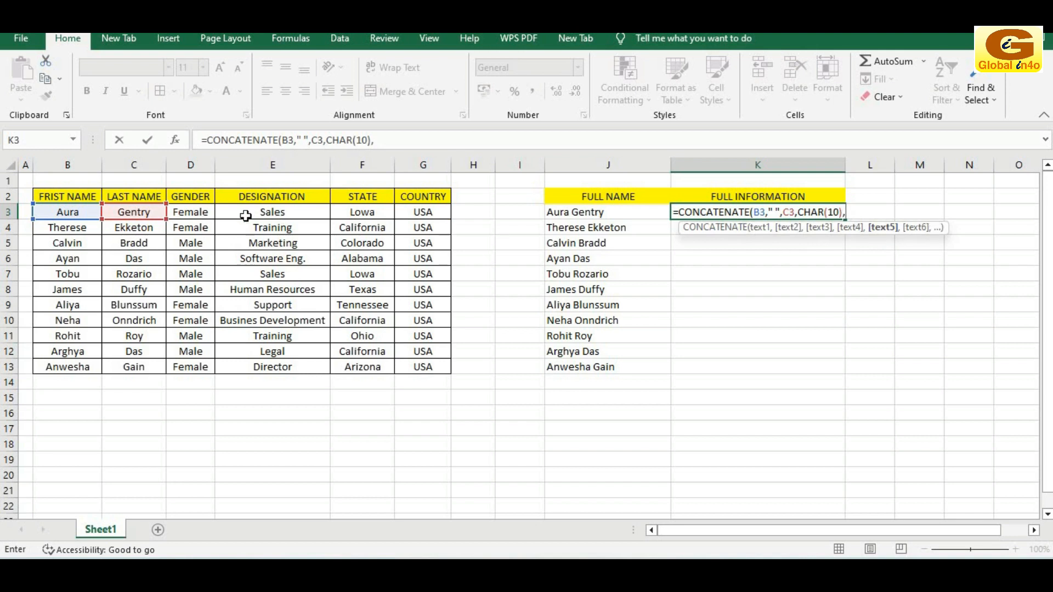
{"action": "left_click", "coordinate": [197, 211]}
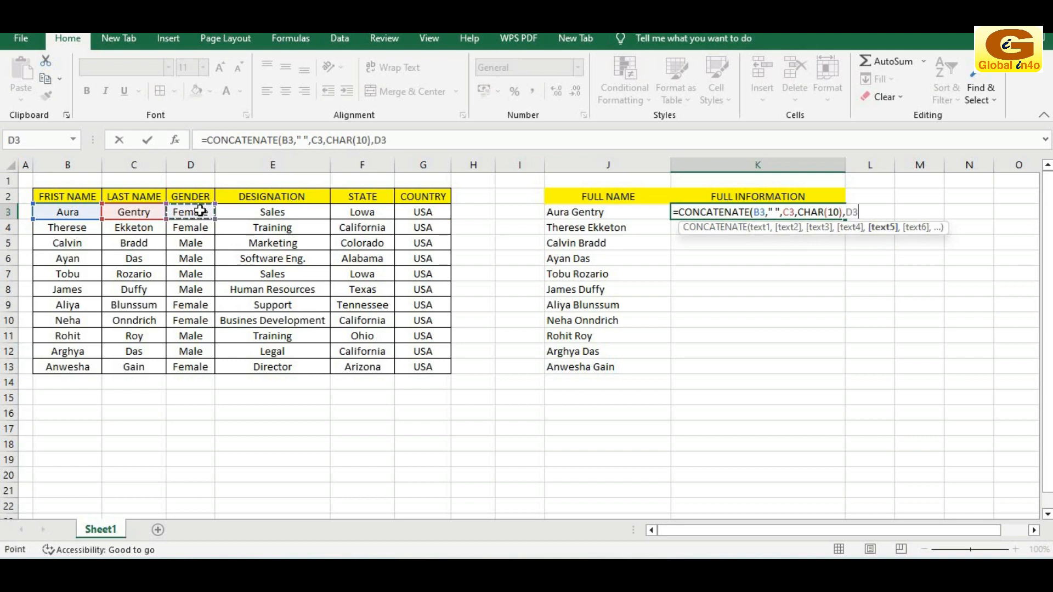
Add another CHAR(10) line break and the designation cell E3 to the K3 formula.
{"action": "type", "text": ","}
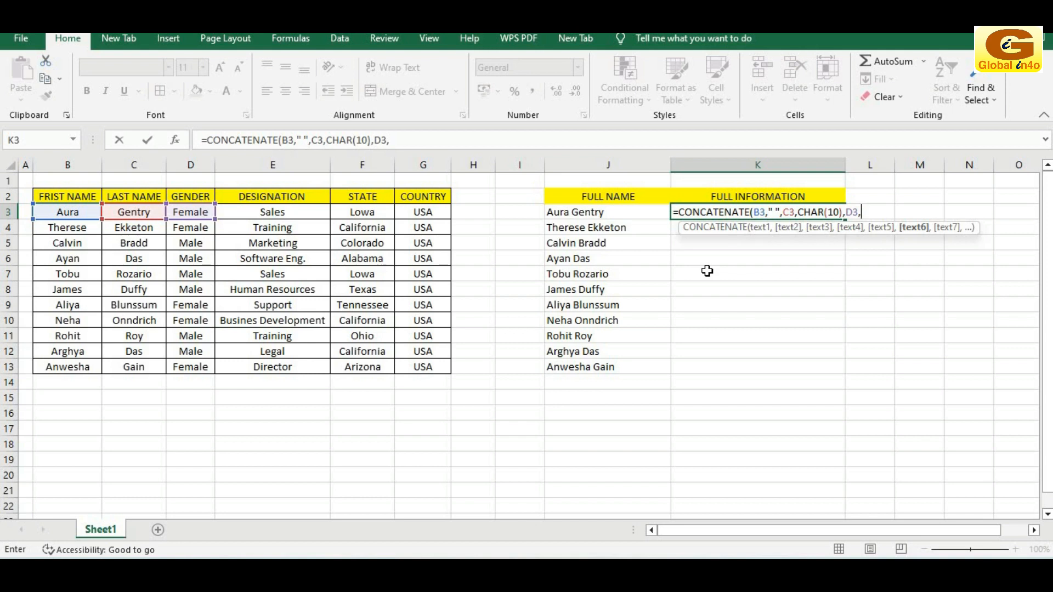
{"action": "type", "text": "CHAR"}
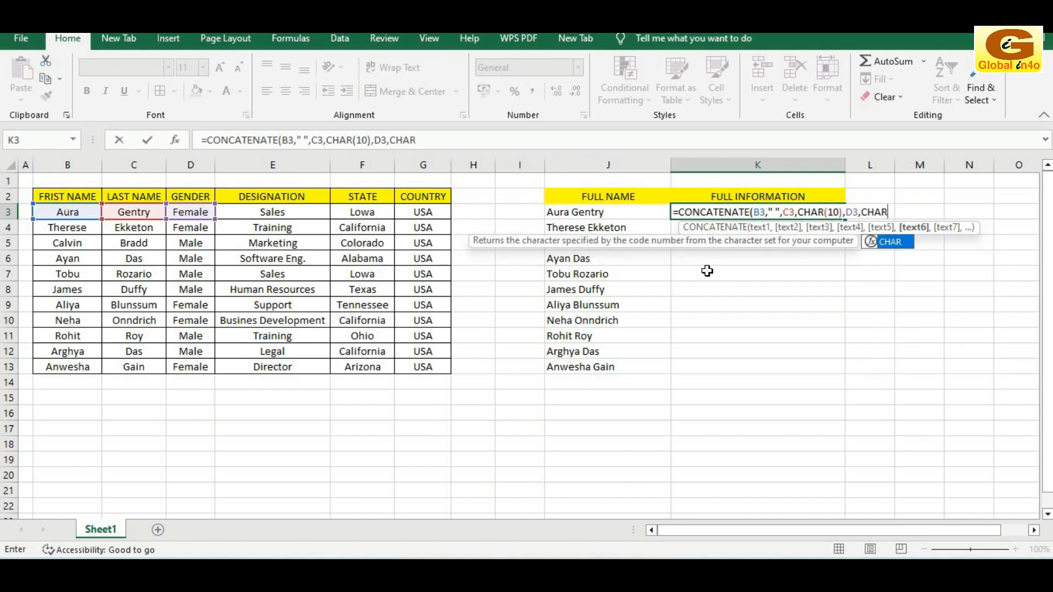
{"action": "type", "text": "(10"}
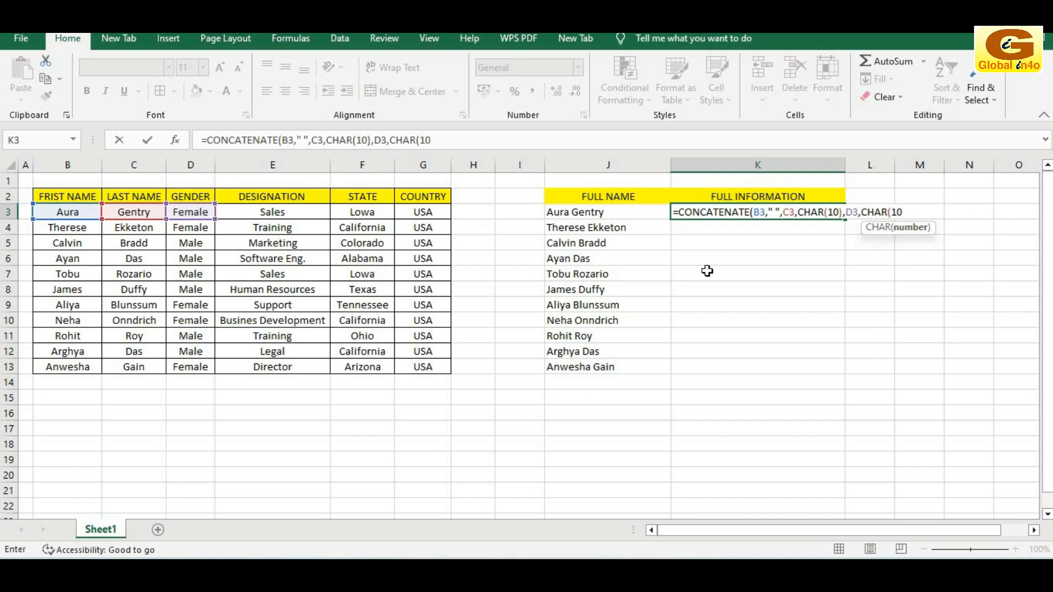
{"action": "type", "text": "),"}
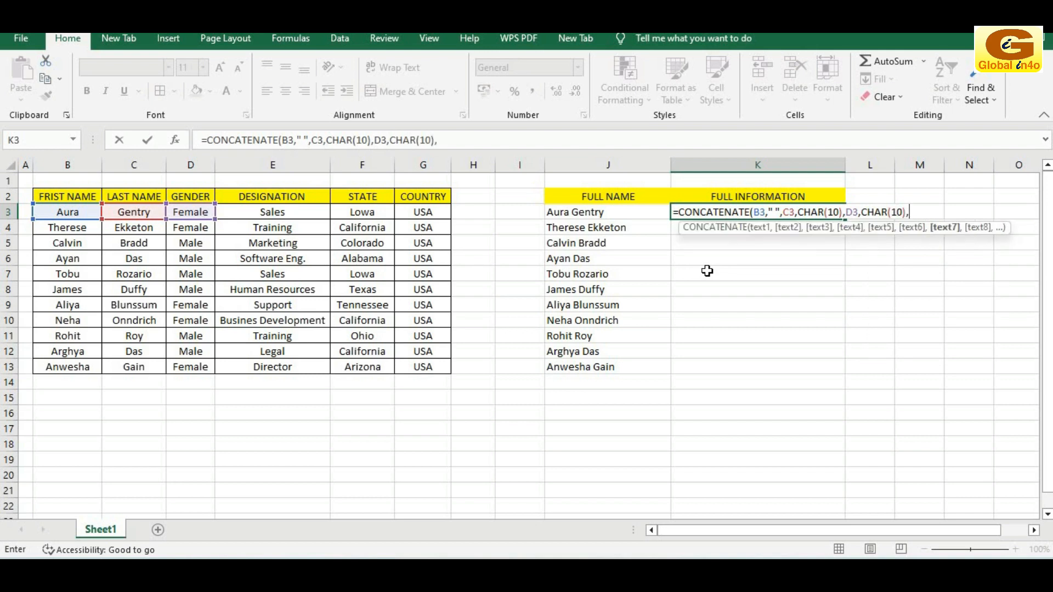
{"action": "left_click", "coordinate": [314, 213]}
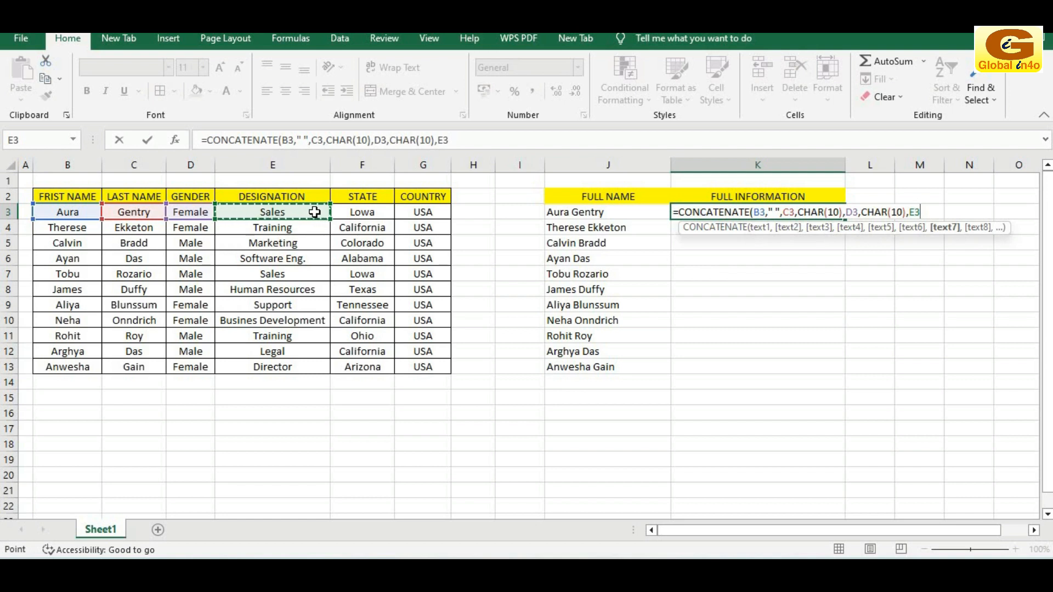
Append a further CHAR(10) line break and the state cell F3 to the K3 formula.
{"action": "type", "text": ","}
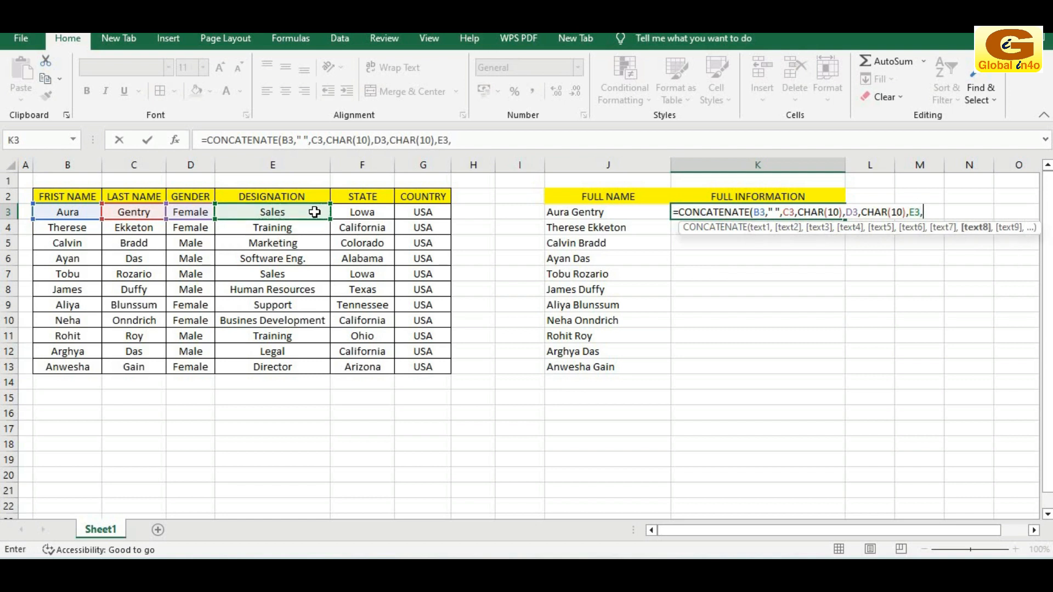
{"action": "type", "text": "CHAR"}
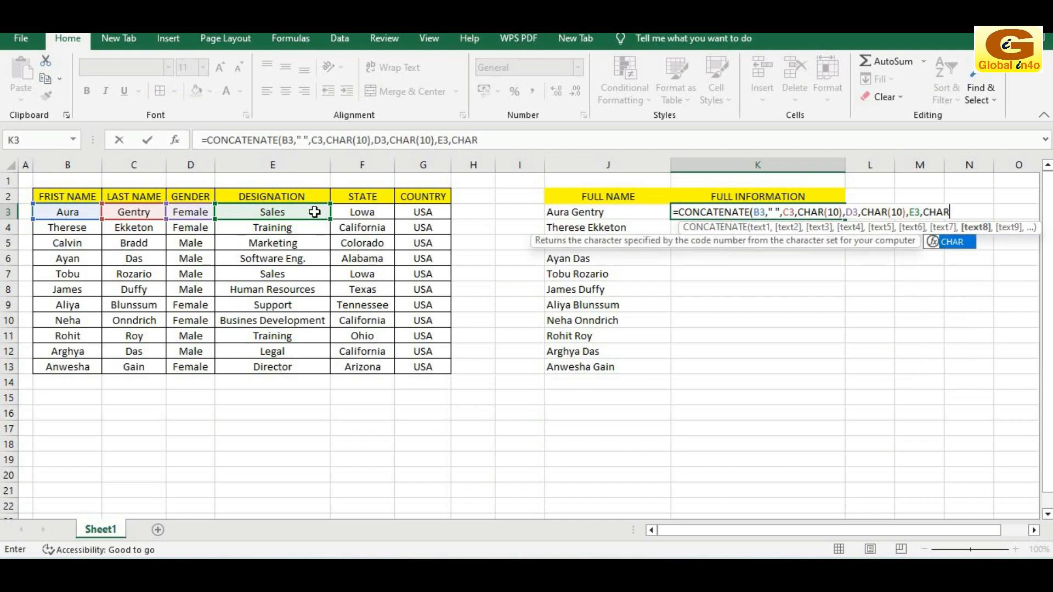
{"action": "type", "text": "(10"}
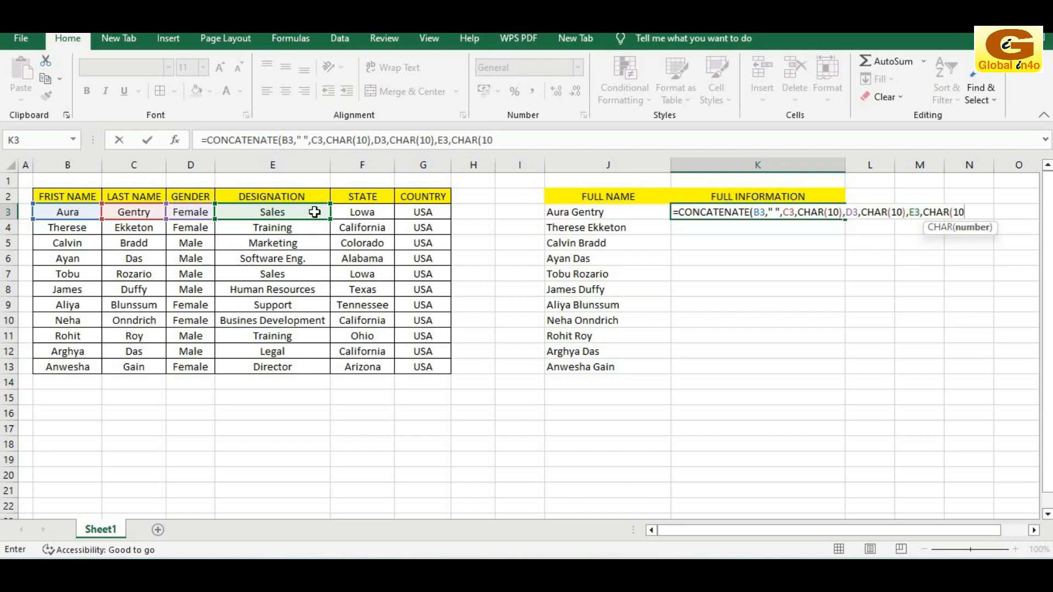
{"action": "type", "text": "),"}
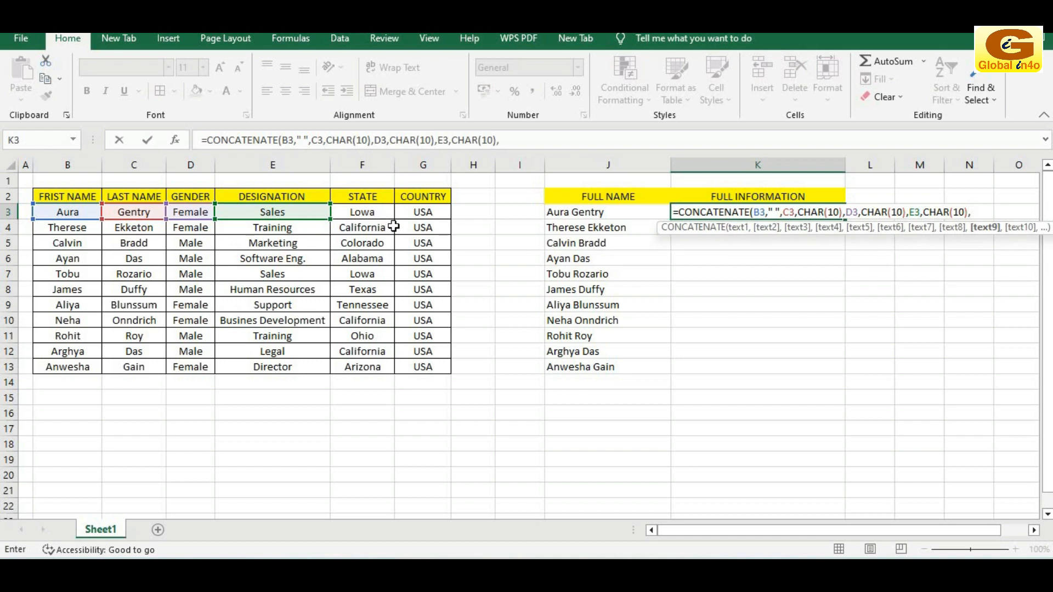
{"action": "left_click", "coordinate": [382, 212]}
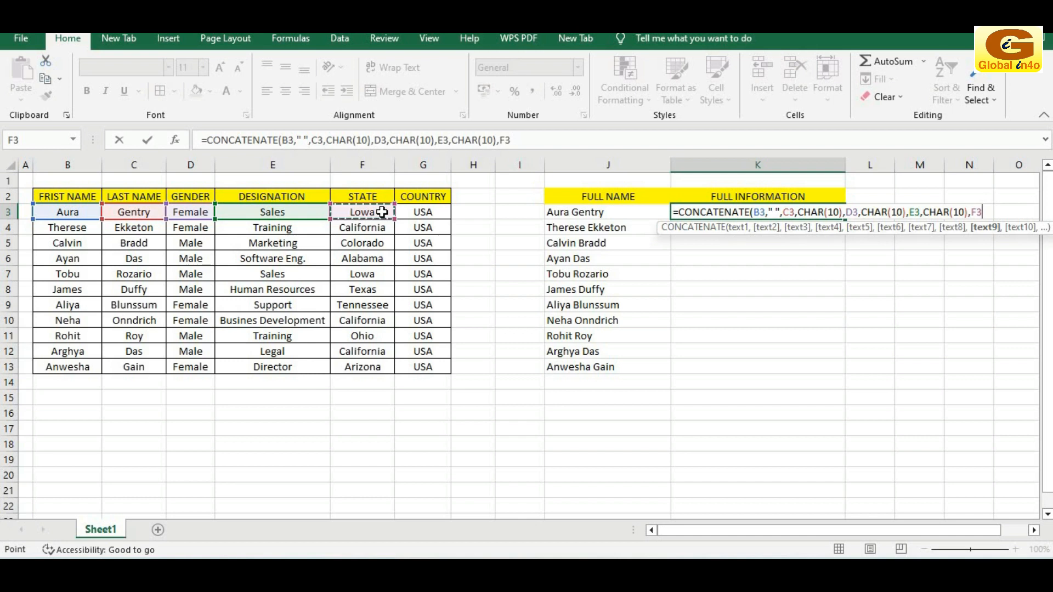
Add the country cell G3 directly after F3 and complete the K3 formula.
{"action": "type", "text": ","}
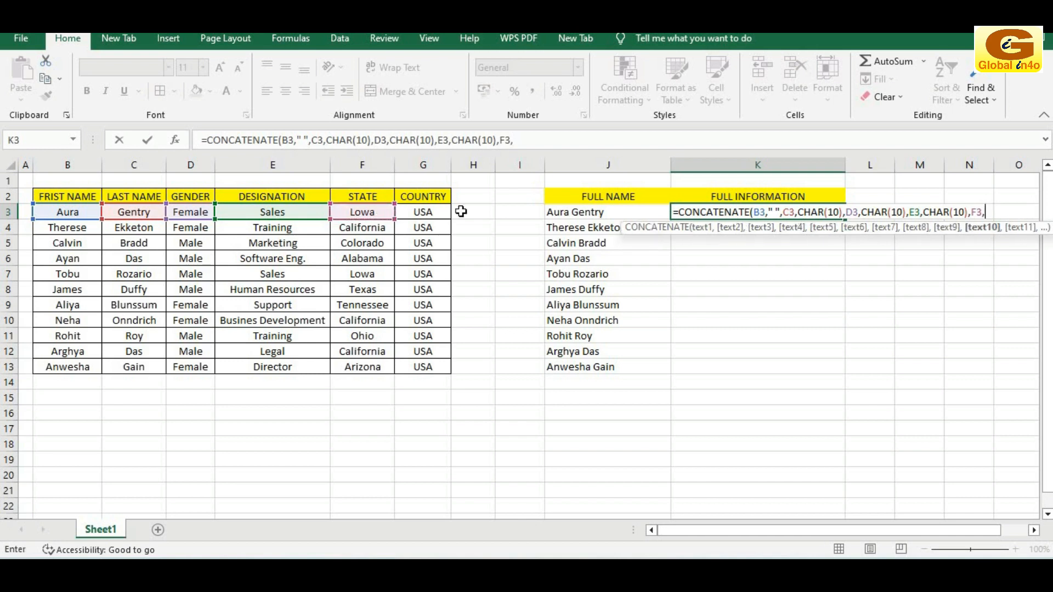
{"action": "left_click", "coordinate": [432, 213]}
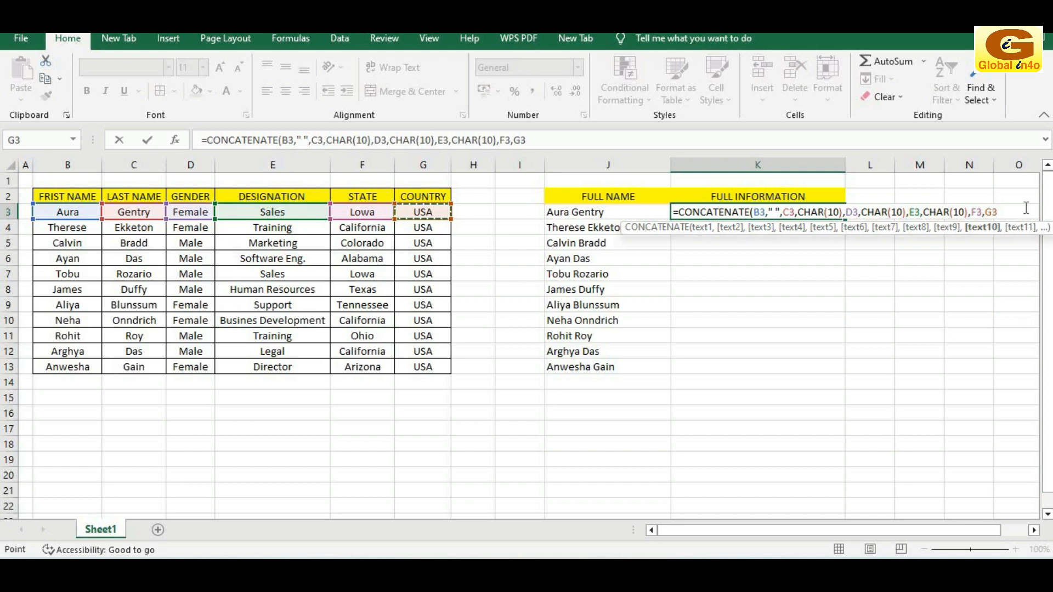
{"action": "type", "text": ")"}
{"action": "key", "text": "Return"}
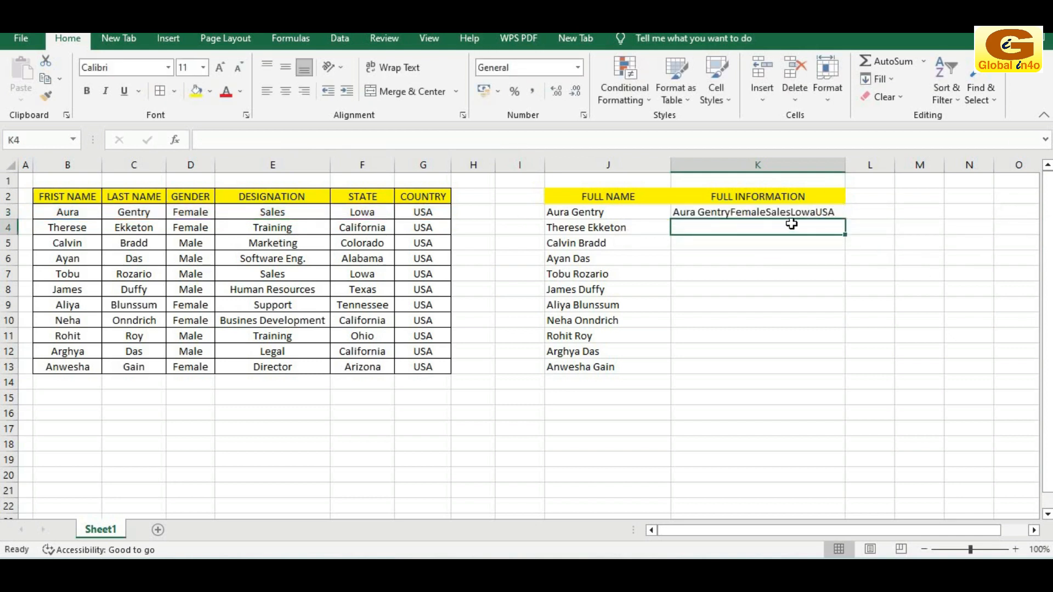
Apply Wrap Text to K3 so its CHAR(10) line breaks take effect.
{"action": "left_click", "coordinate": [759, 212]}
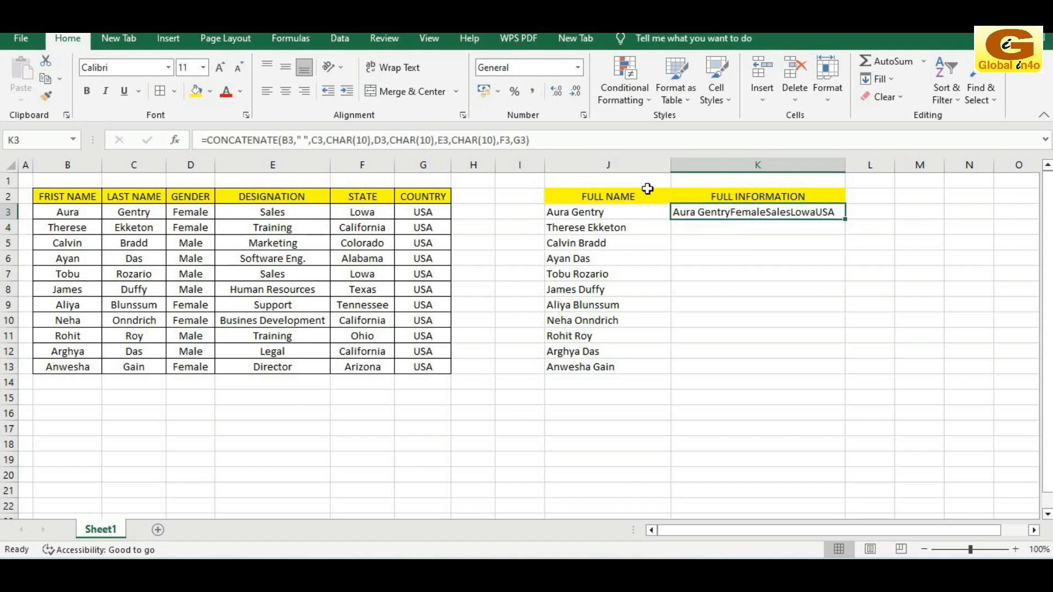
{"action": "left_click", "coordinate": [398, 68]}
{"action": "left_click", "coordinate": [765, 302]}
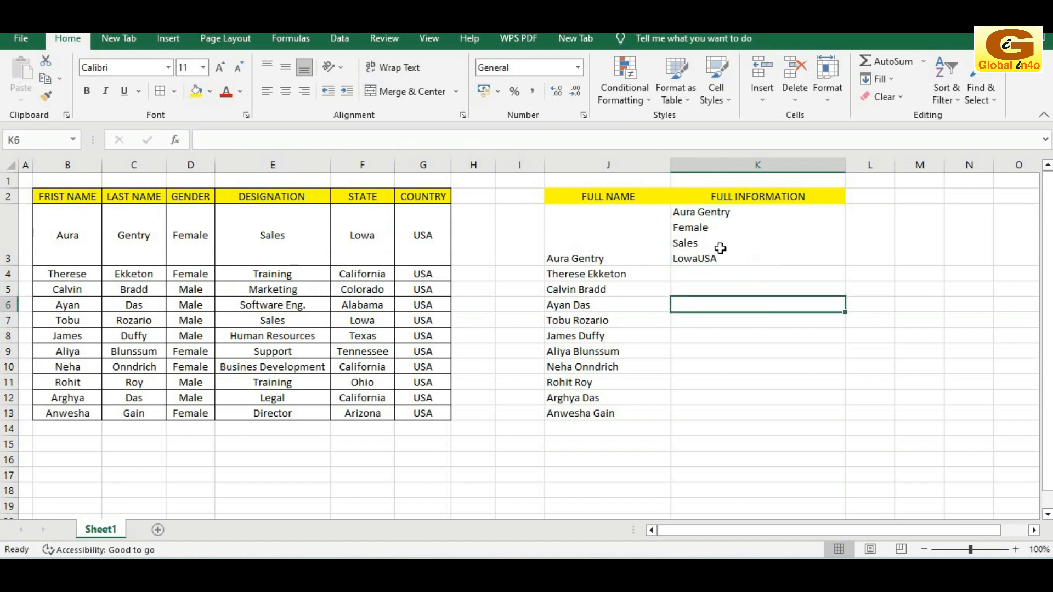
Fill the full-information formula from K3 down to K13 for all the remaining records.
{"action": "left_click", "coordinate": [707, 218]}
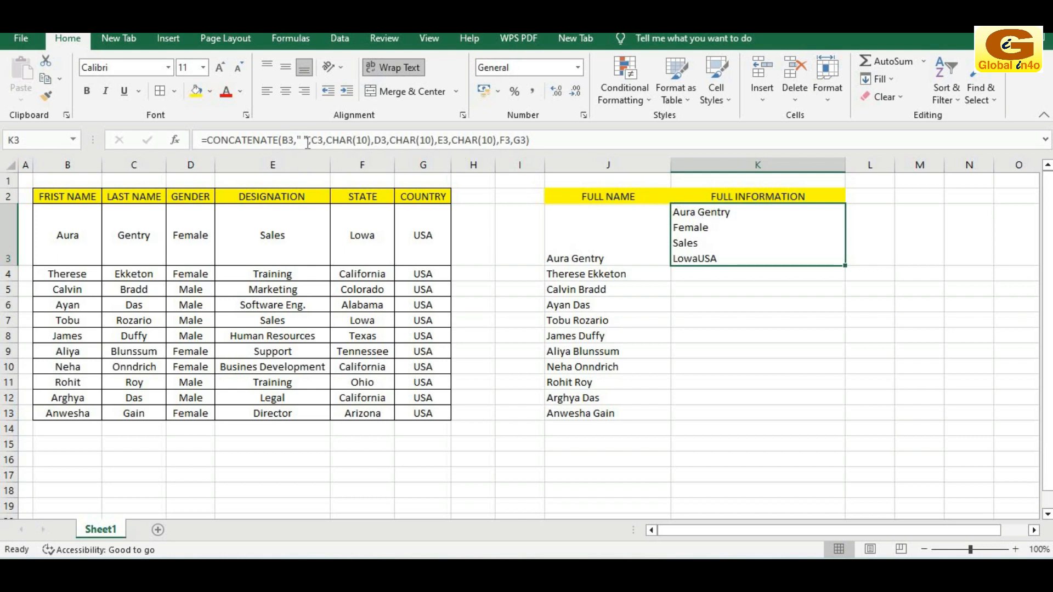
{"action": "left_click", "coordinate": [801, 302]}
{"action": "left_click", "coordinate": [756, 239]}
{"action": "left_click_drag", "start_coordinate": [845, 277], "coordinate": [861, 419]}
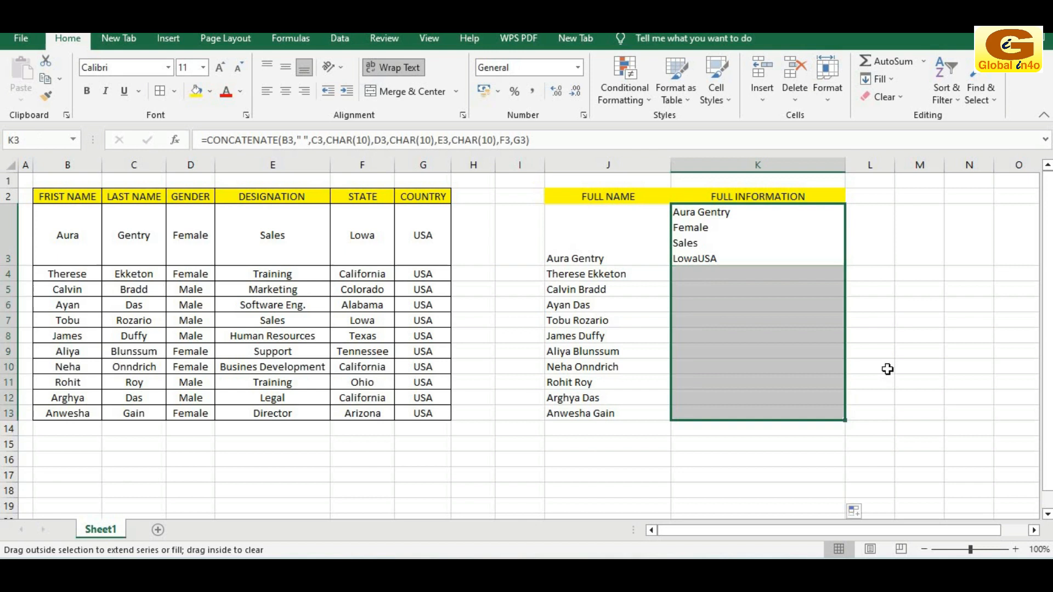
{"action": "left_click", "coordinate": [894, 353]}
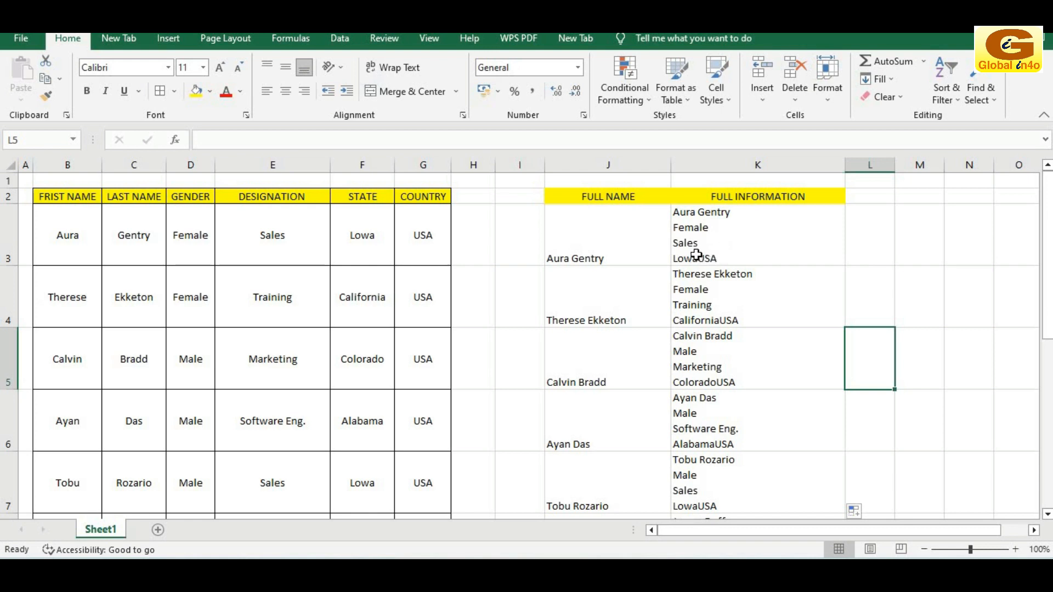
Insert a CHAR(10) line break between F3 and G3 in the K3 CONCATENATE formula.
{"action": "left_click", "coordinate": [729, 241]}
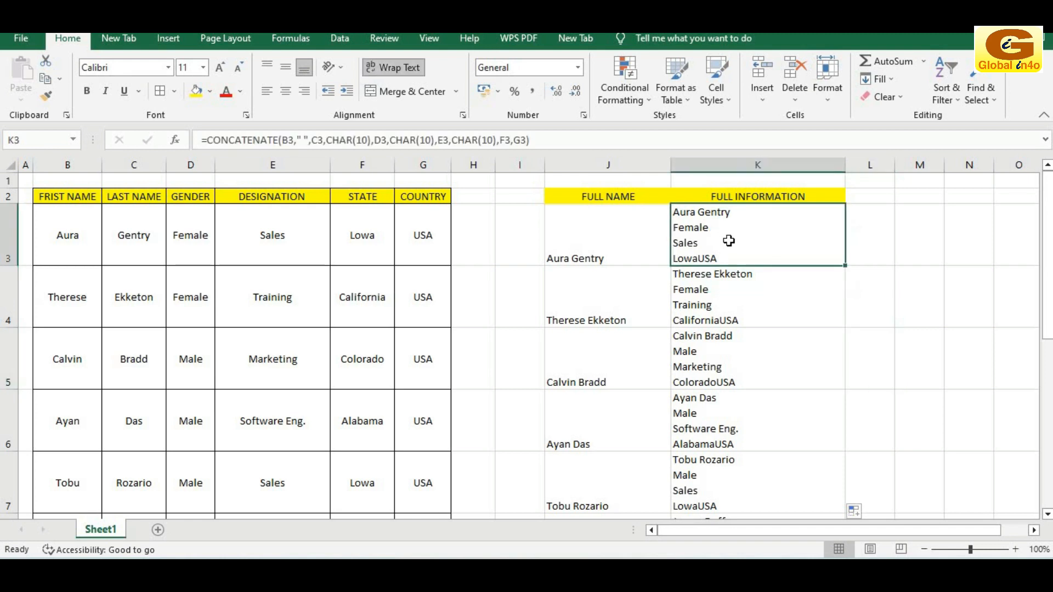
{"action": "left_click", "coordinate": [514, 141]}
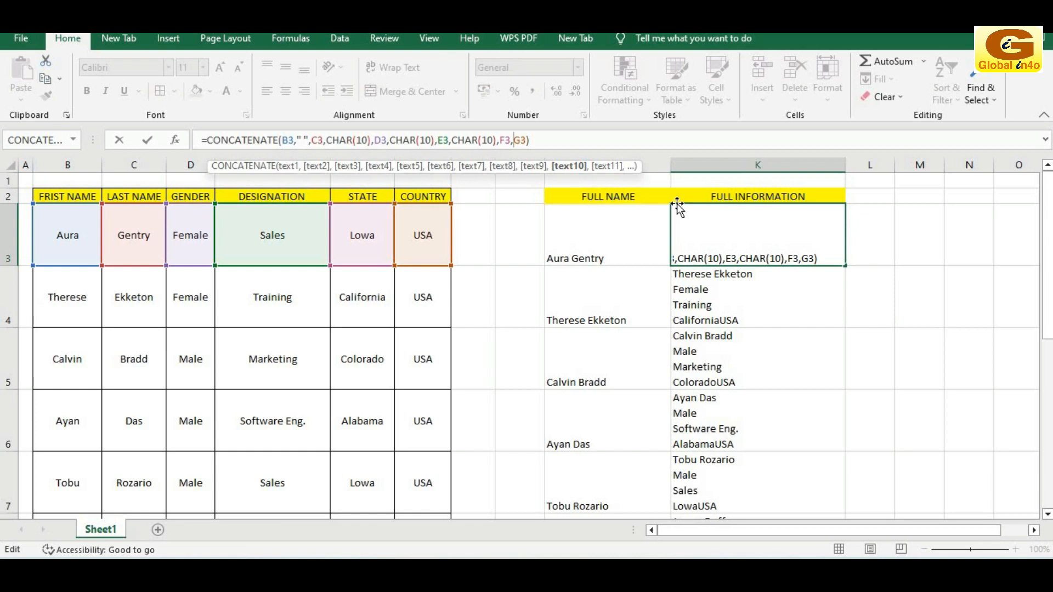
{"action": "type", "text": "CHAR"}
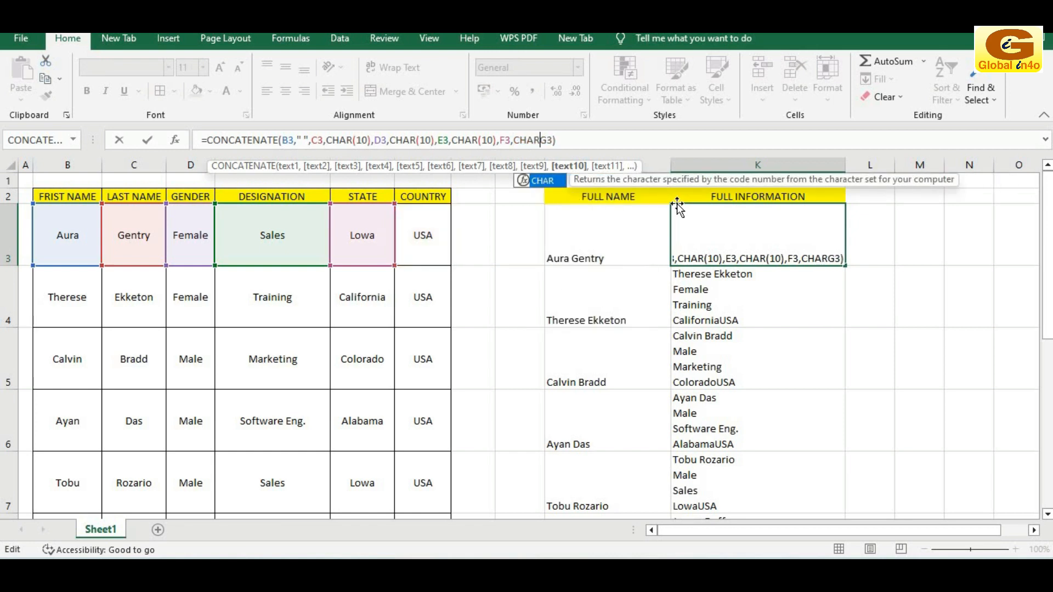
{"action": "type", "text": "("}
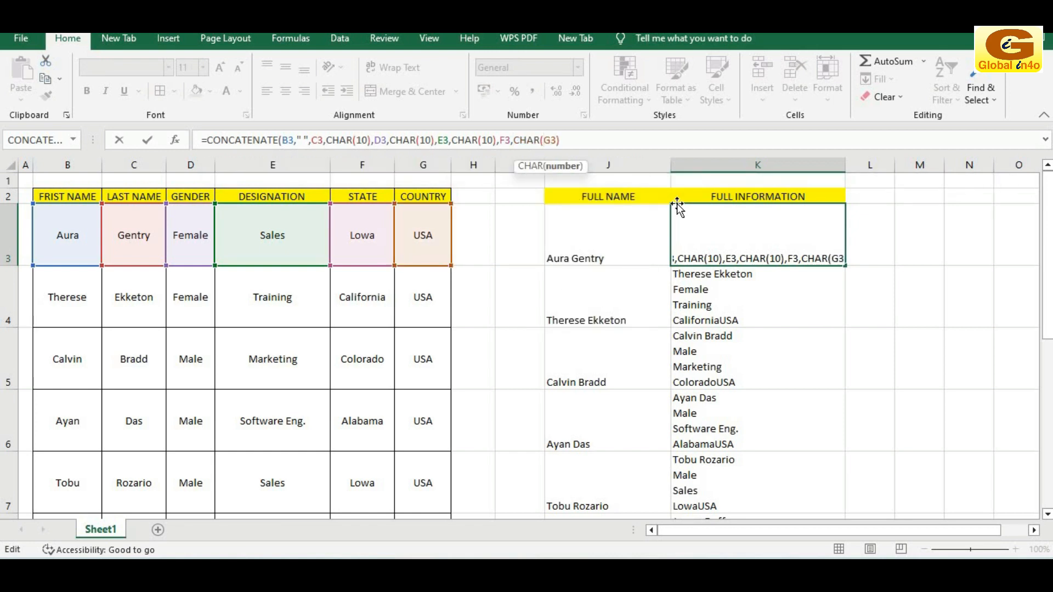
{"action": "type", "text": "10)"}
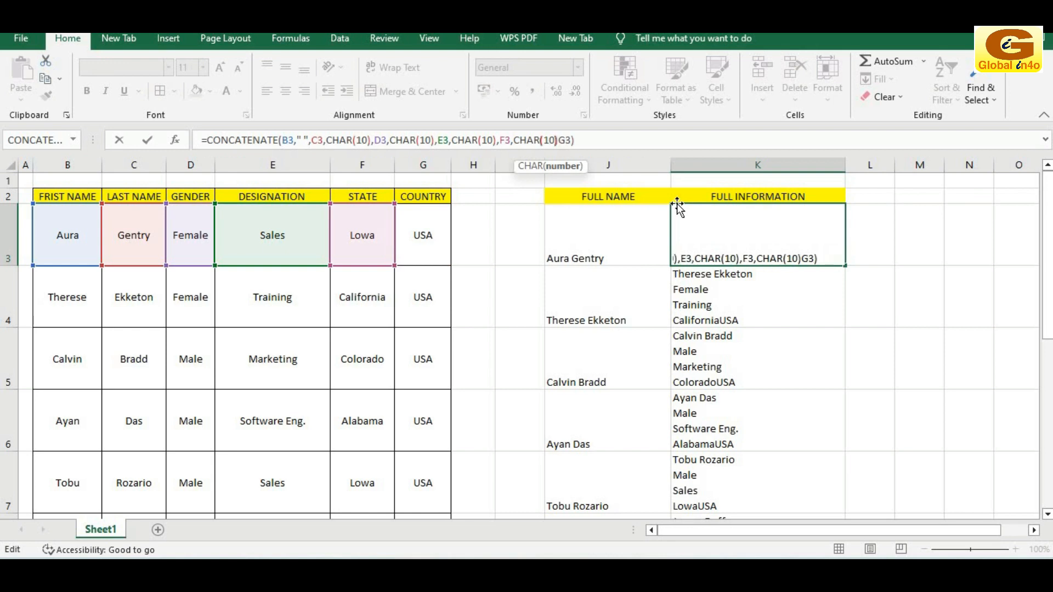
{"action": "type", "text": ","}
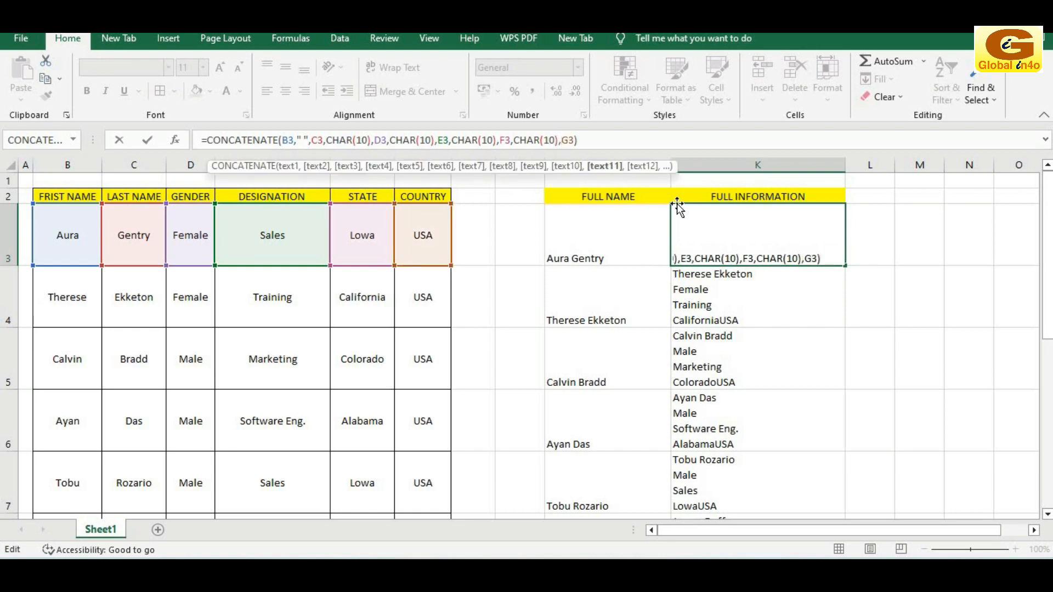
{"action": "key", "text": "Return"}
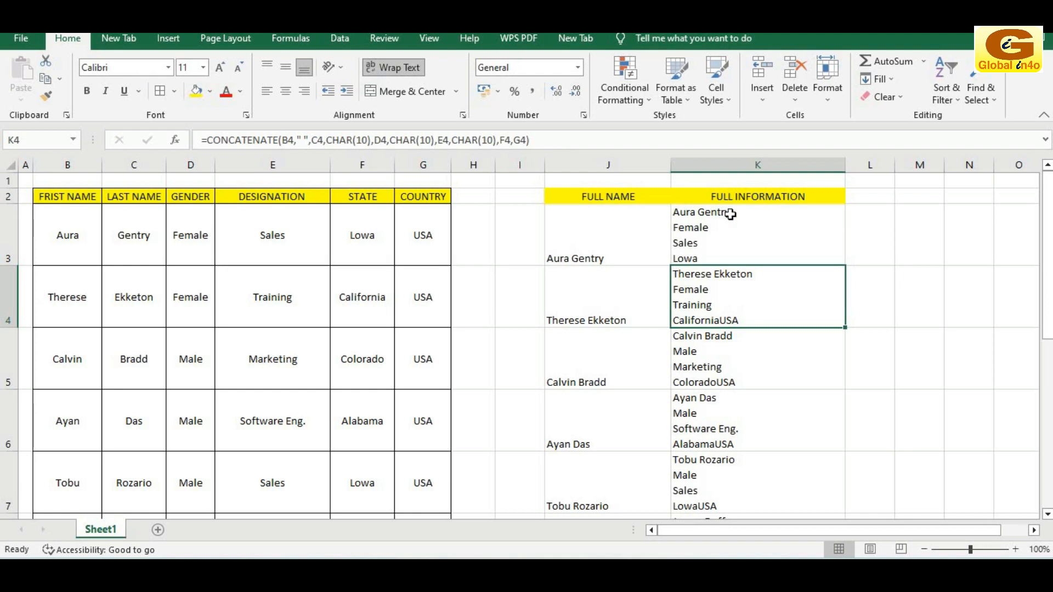
Turn Wrap Text off and on again for K3 so the row height refits its lines.
{"action": "left_click", "coordinate": [752, 226]}
{"action": "left_click", "coordinate": [398, 67]}
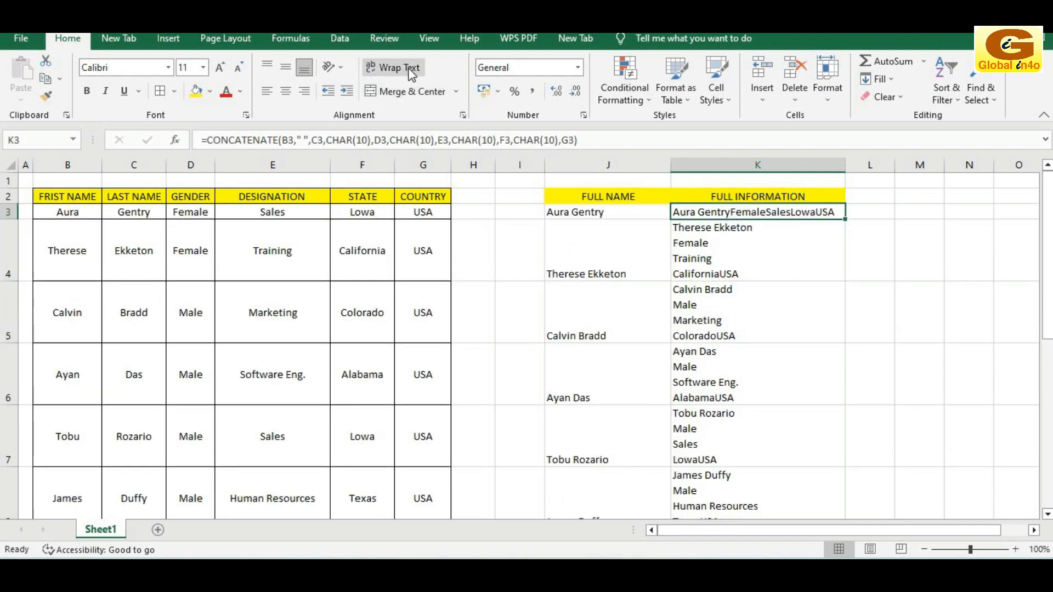
{"action": "left_click", "coordinate": [409, 72]}
Fill the corrected full-information formula from K3 down to K13.
{"action": "left_click_drag", "start_coordinate": [846, 284], "coordinate": [801, 367]}
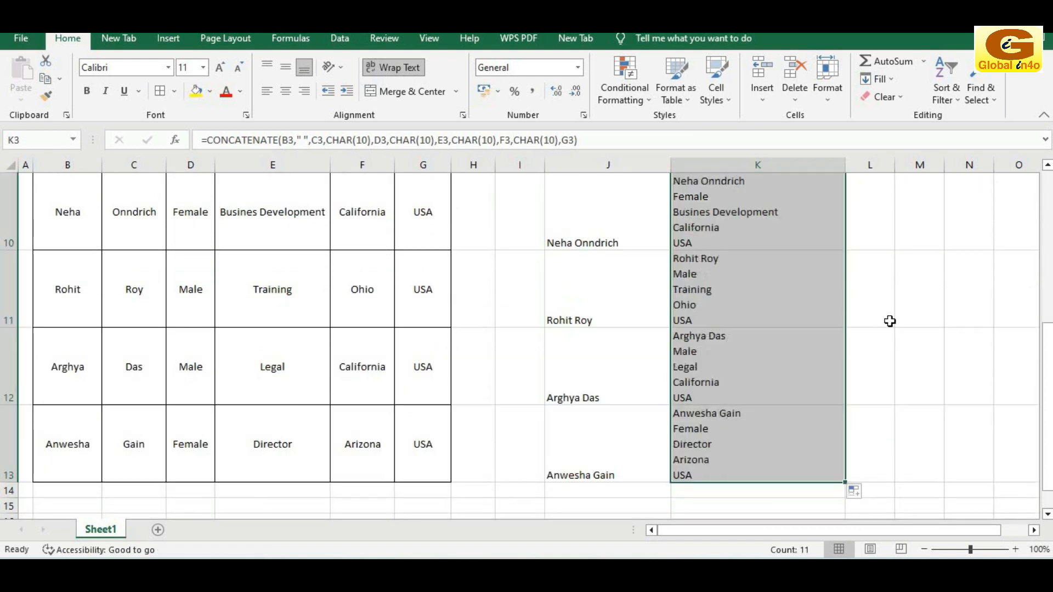
{"action": "scroll", "coordinate": [889, 320], "scroll_direction": "up", "scroll_amount": 3}
{"action": "left_click", "coordinate": [916, 276]}
Review the finished CONCATENATE formulas in the first record's full information and full name cells, K3 and J3.
{"action": "left_click", "coordinate": [735, 242]}
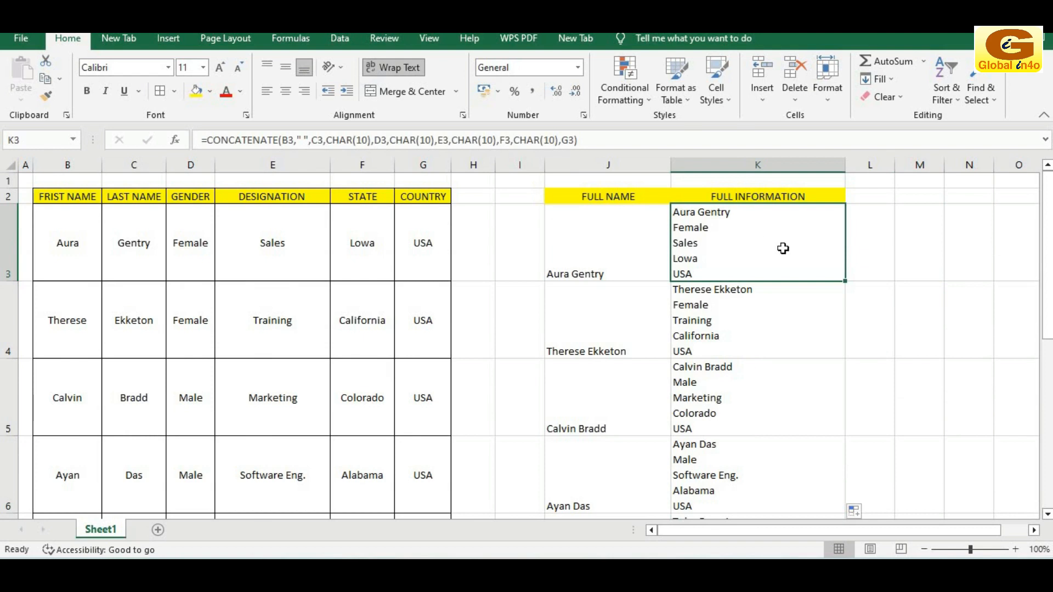
{"action": "left_click", "coordinate": [887, 237]}
{"action": "left_click", "coordinate": [610, 240]}
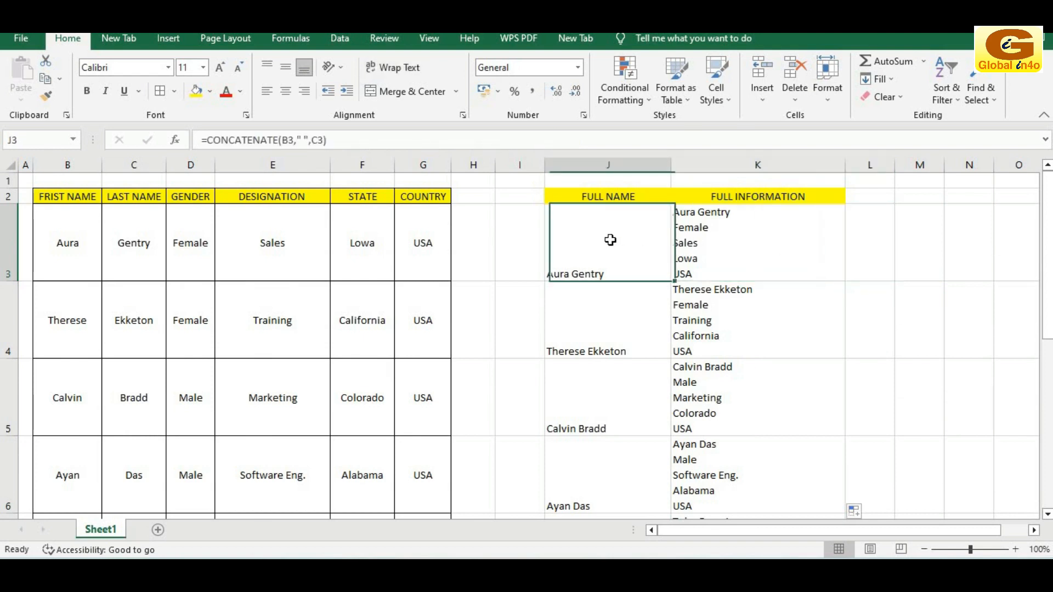